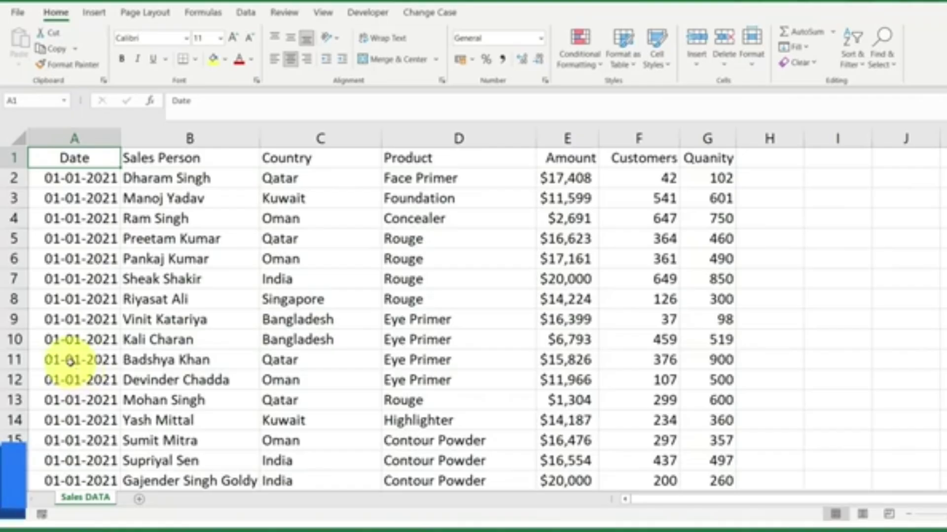
- Select the whole data range on the Sales DATA sheet
{"action": "key", "text": "ctrl+a"}
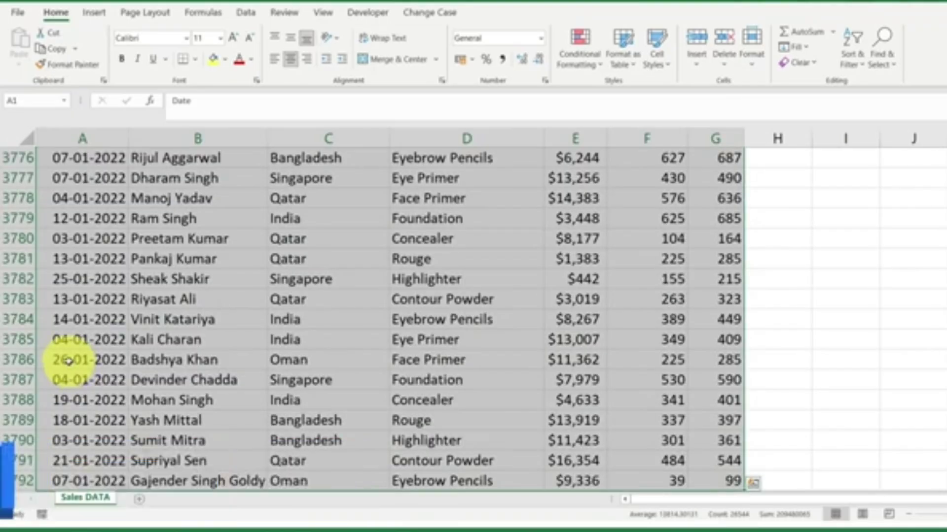
{"action": "key", "text": "alt+n"}
{"action": "key", "text": "v"}
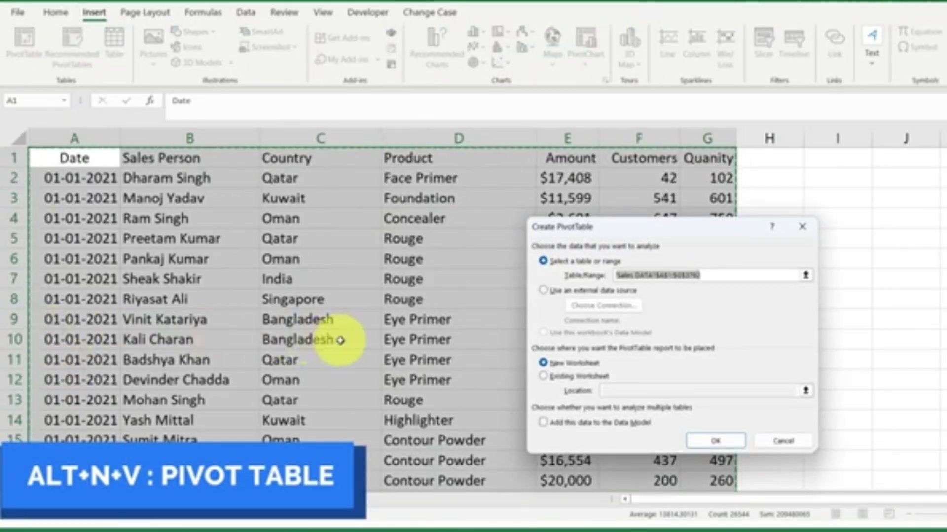
{"action": "left_click_drag", "start_coordinate": [585, 230], "coordinate": [446, 172]}
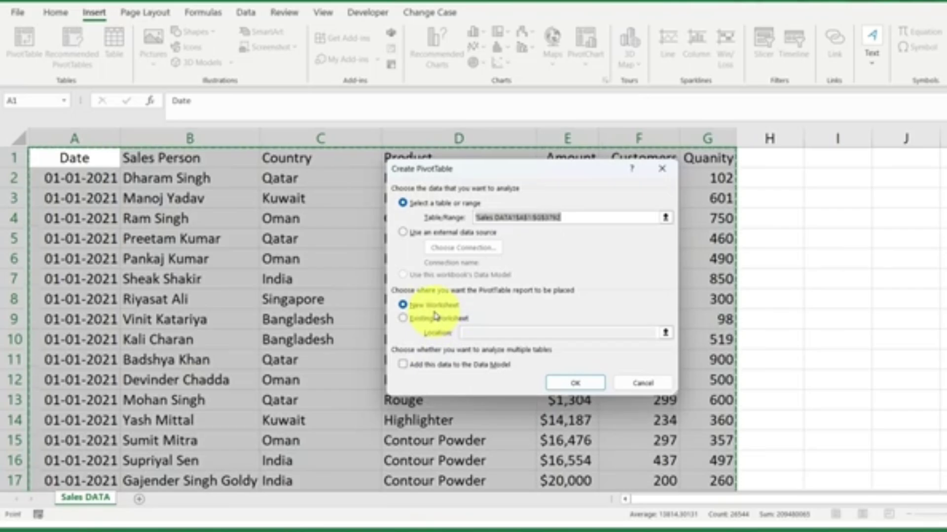
{"action": "key", "text": "Escape"}
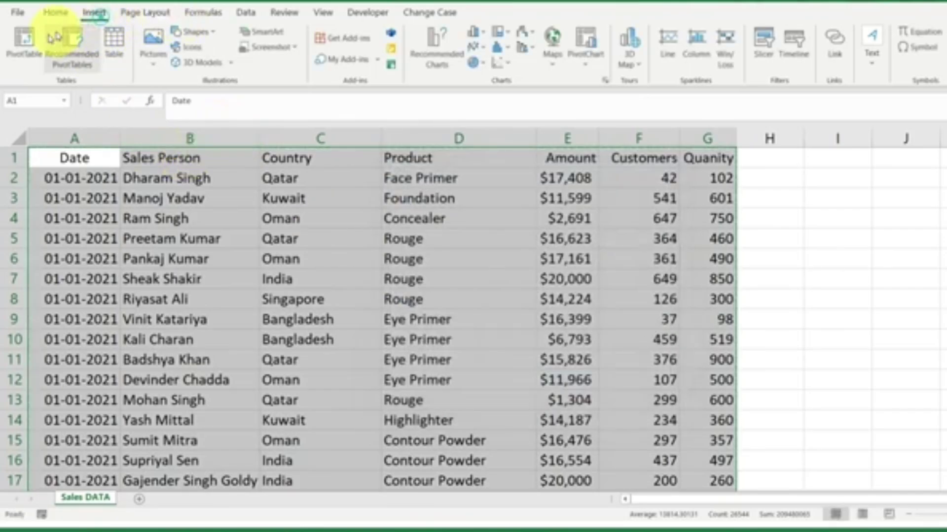
- Create a PivotTable from the selected sales data on a new worksheet, with Country as rows and the sum of Amount as values
{"action": "left_click", "coordinate": [28, 45]}
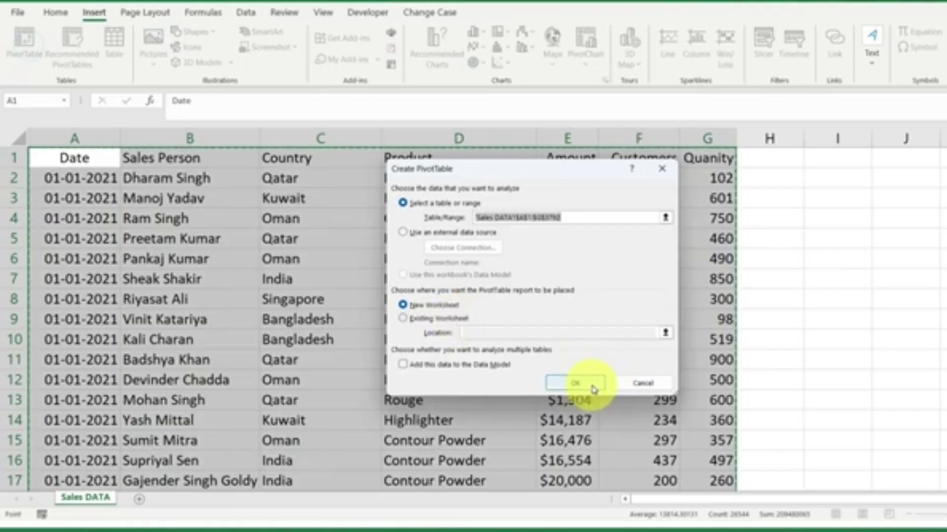
{"action": "left_click", "coordinate": [594, 382]}
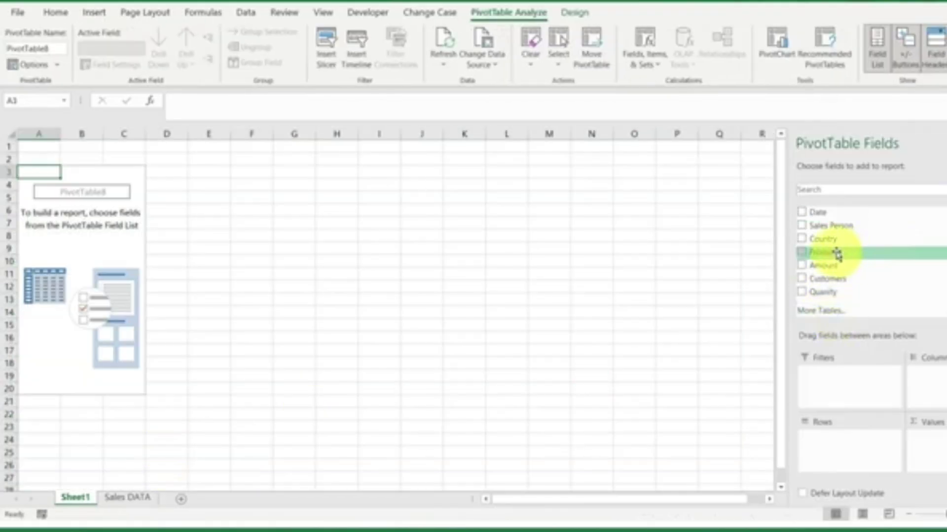
{"action": "left_click_drag", "start_coordinate": [822, 240], "coordinate": [880, 447]}
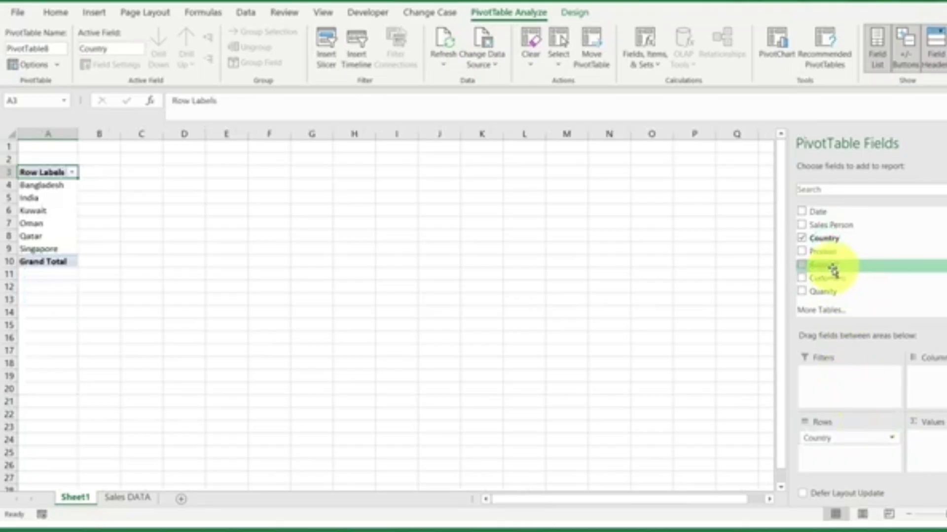
{"action": "left_click_drag", "start_coordinate": [833, 271], "coordinate": [924, 437]}
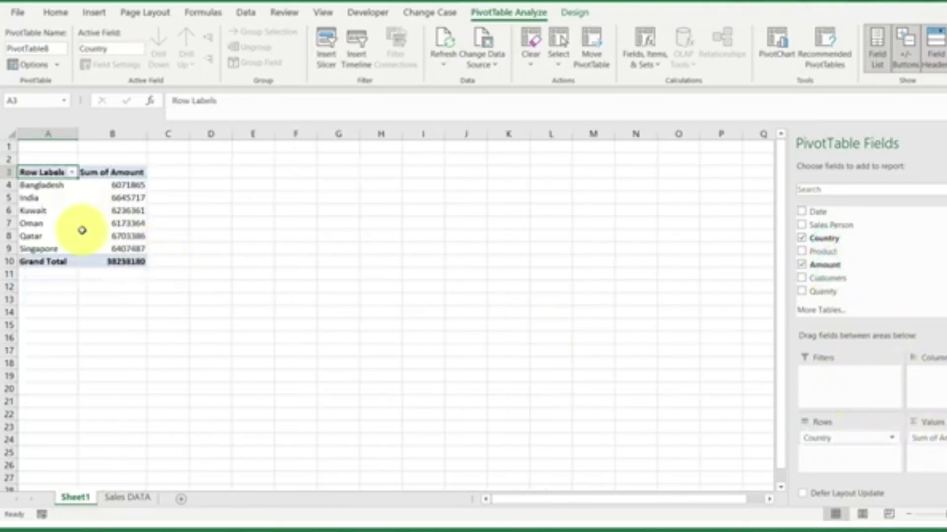
{"action": "scroll", "coordinate": [69, 203], "scroll_direction": "up", "scroll_amount": 3, "text": "ctrl"}
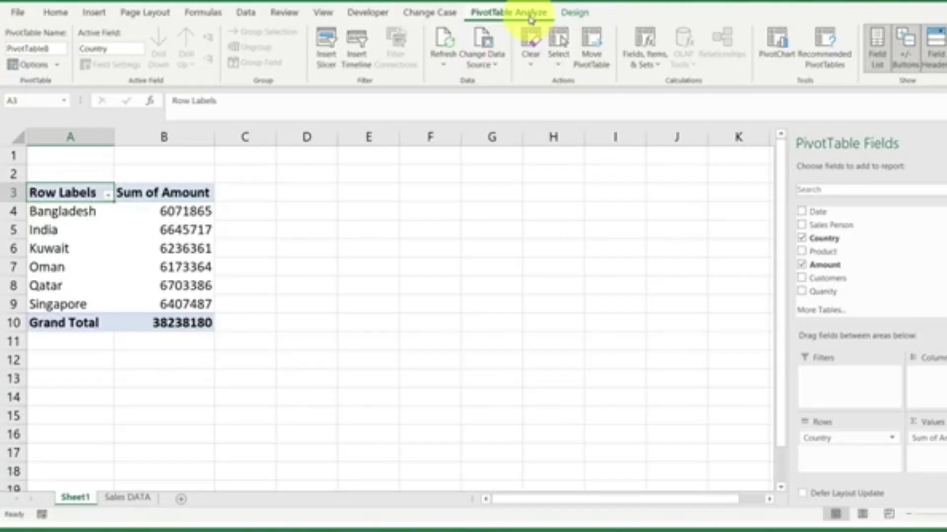
- Start inserting a PivotChart from the country summary and preview the bar, area, scatter, map, surface and line chart types
{"action": "left_click", "coordinate": [778, 52]}
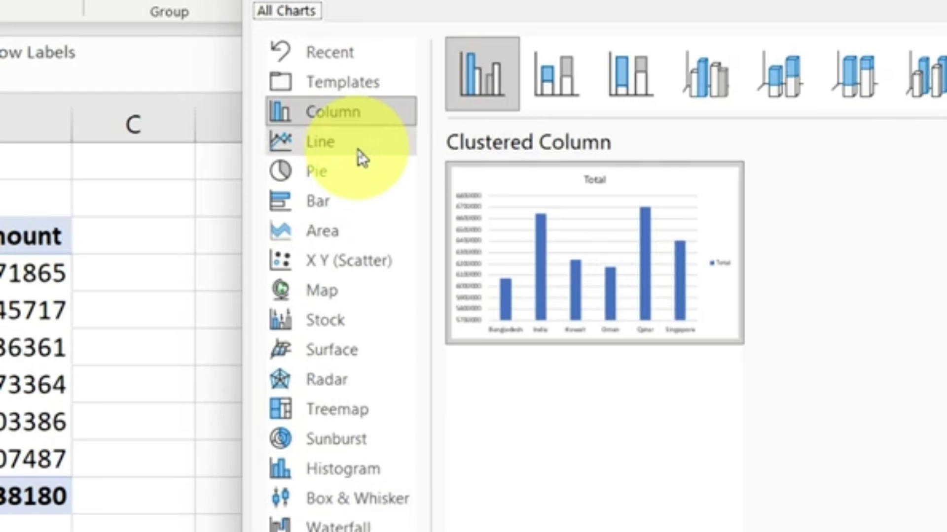
{"action": "left_click", "coordinate": [333, 200]}
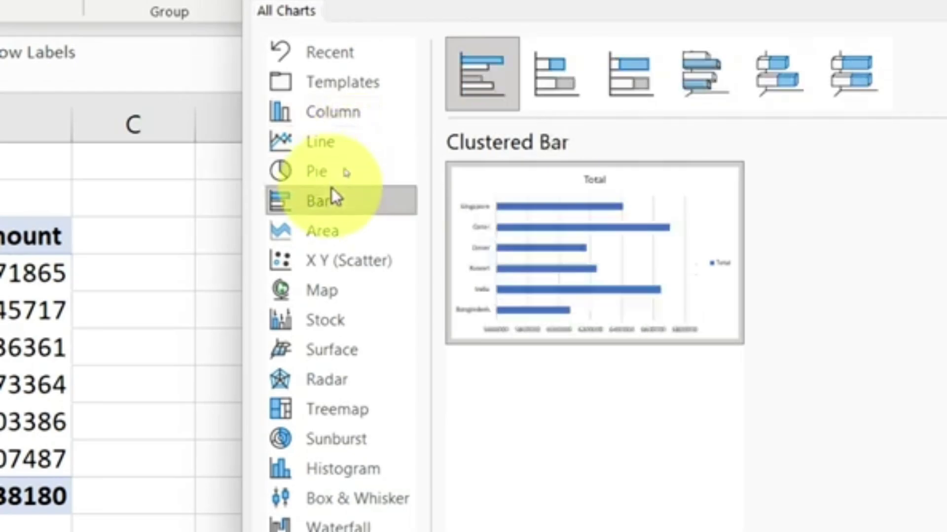
{"action": "left_click", "coordinate": [338, 232]}
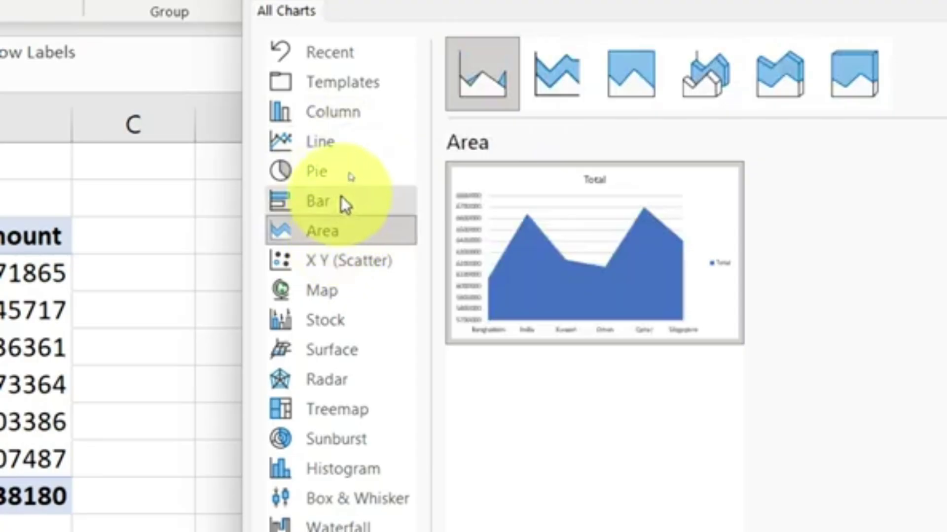
{"action": "left_click", "coordinate": [342, 203]}
{"action": "left_click", "coordinate": [341, 260]}
{"action": "left_click", "coordinate": [342, 290]}
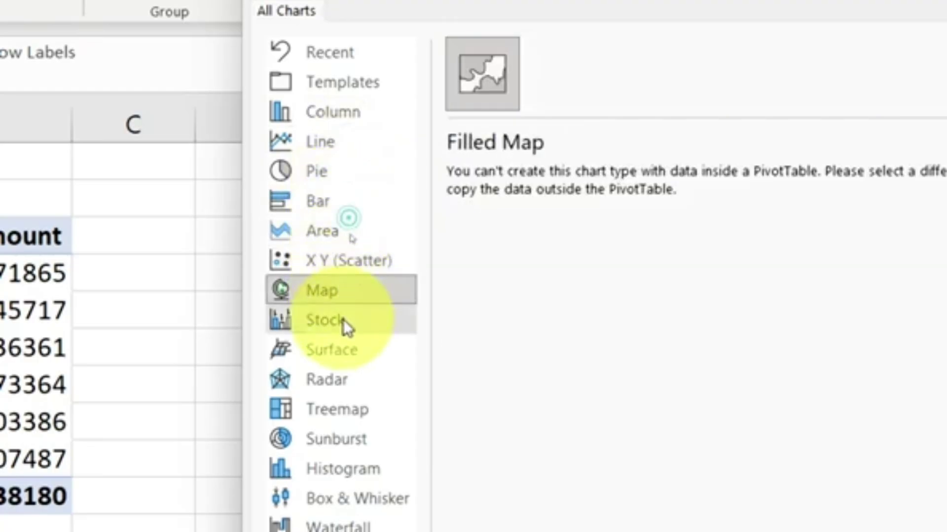
{"action": "left_click", "coordinate": [346, 351]}
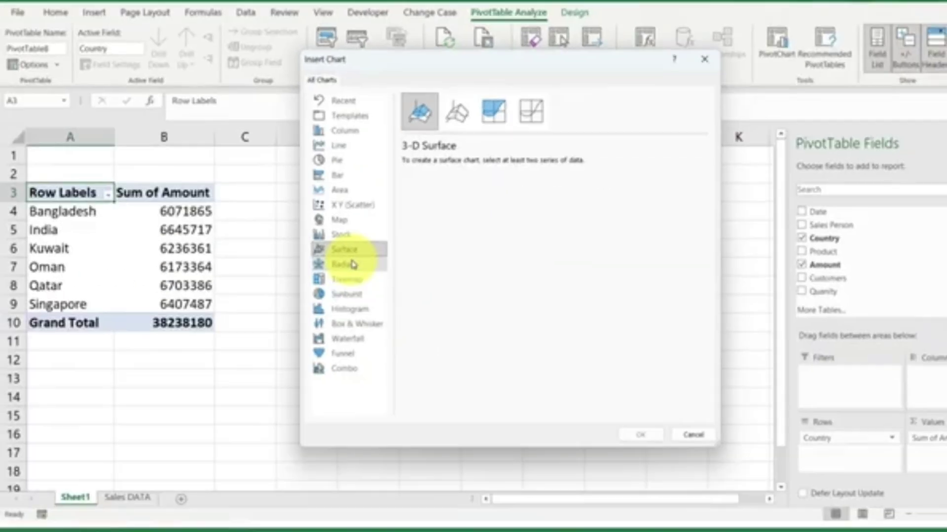
{"action": "left_click", "coordinate": [354, 146]}
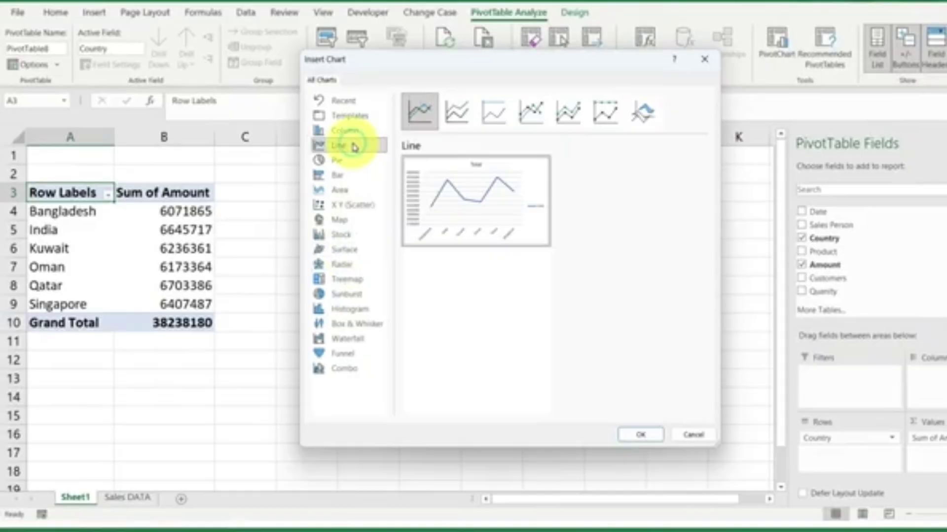
{"action": "left_click", "coordinate": [347, 173]}
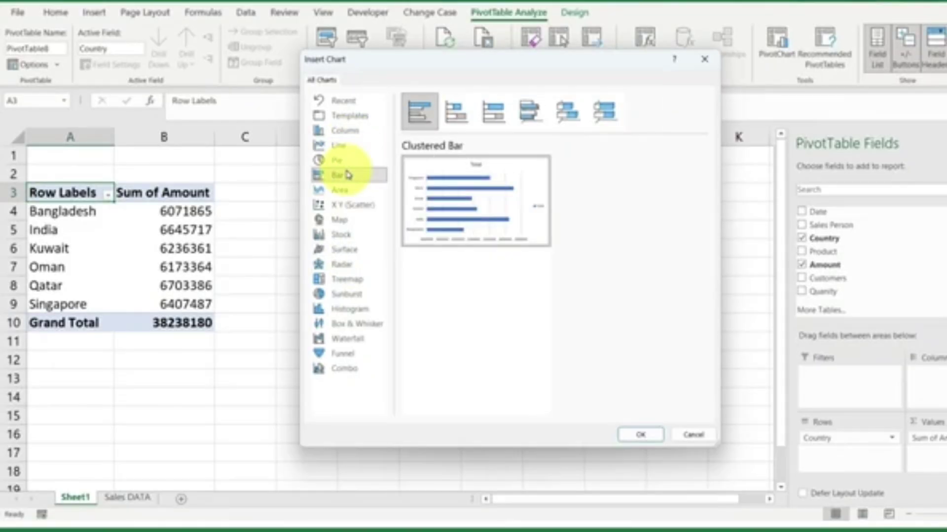
- Insert a Clustered Column PivotChart of Amount by Country and position it beside the PivotTable
{"action": "left_click", "coordinate": [347, 131]}
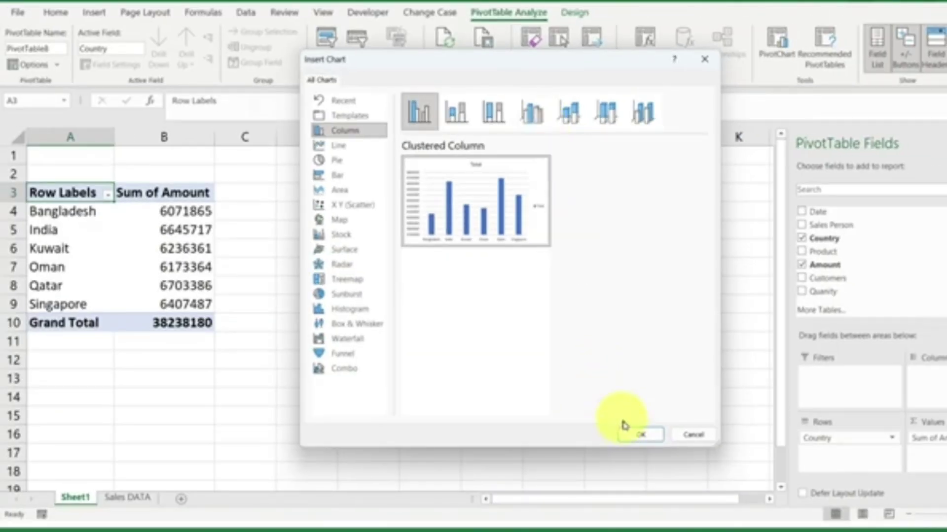
{"action": "left_click", "coordinate": [624, 433]}
{"action": "left_click_drag", "start_coordinate": [435, 205], "coordinate": [499, 197]}
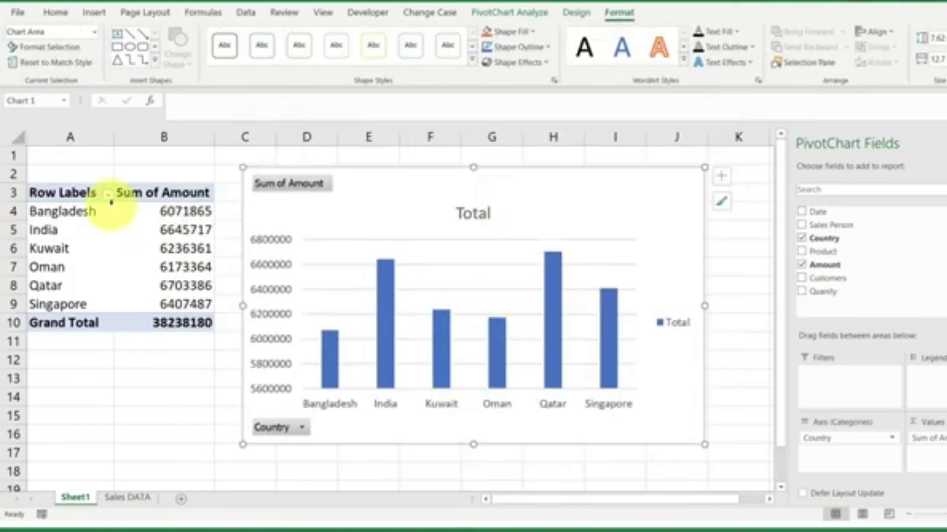
{"action": "left_click_drag", "start_coordinate": [169, 211], "coordinate": [181, 313]}
{"action": "left_click_drag", "start_coordinate": [566, 205], "coordinate": [540, 207]}
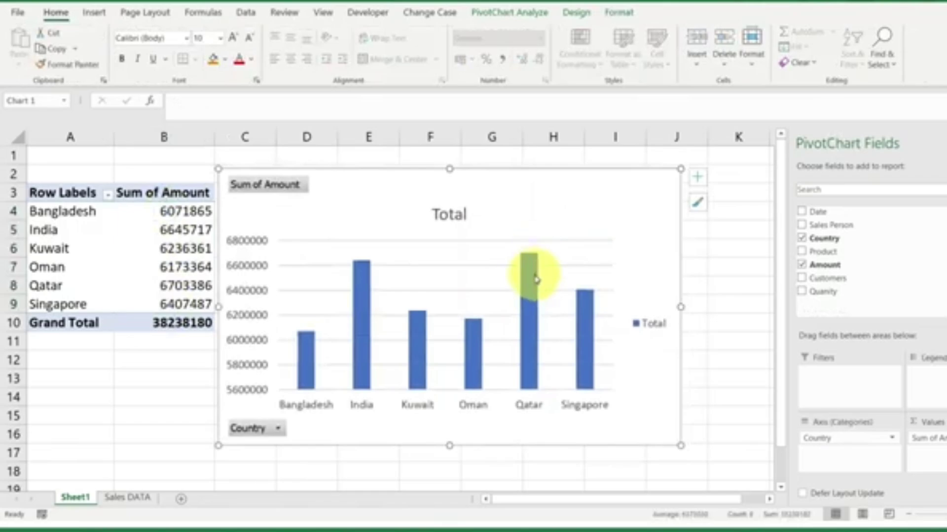
{"action": "mouse_move", "coordinate": [365, 289]}
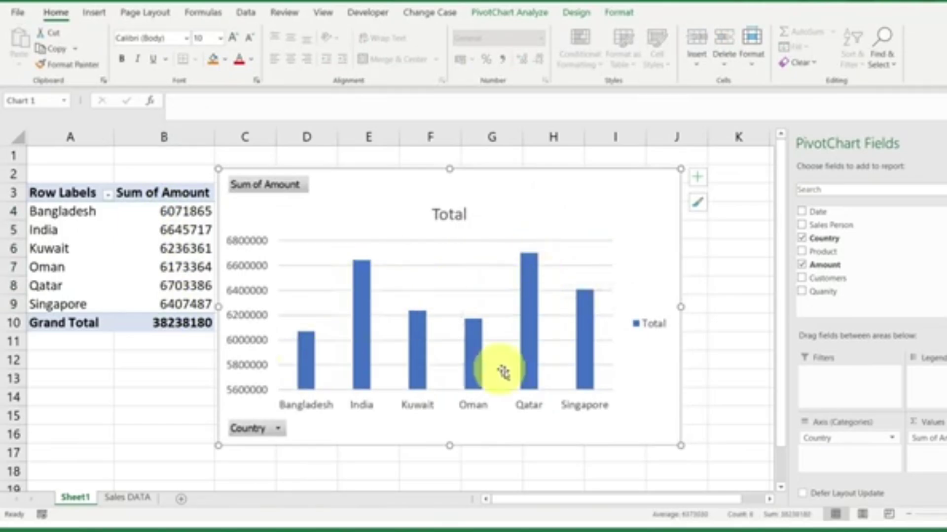
{"action": "left_click_drag", "start_coordinate": [602, 212], "coordinate": [630, 203]}
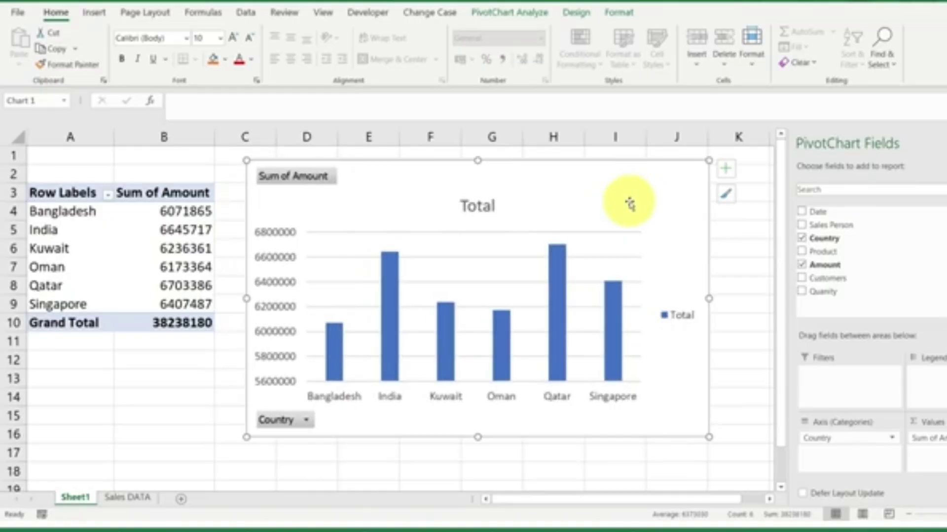
- Create a PivotChart directly from the Sales DATA range, placed on a new worksheet
{"action": "left_click", "coordinate": [124, 498]}
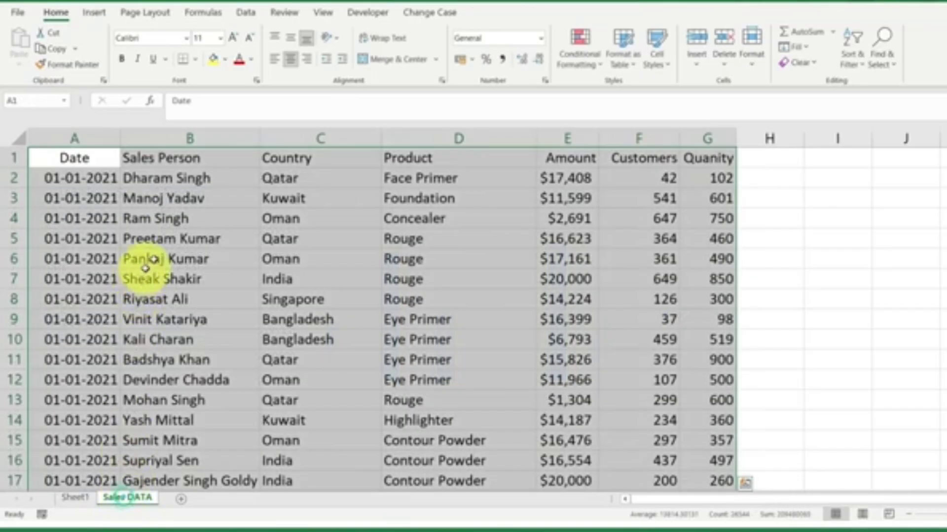
{"action": "left_click", "coordinate": [96, 14]}
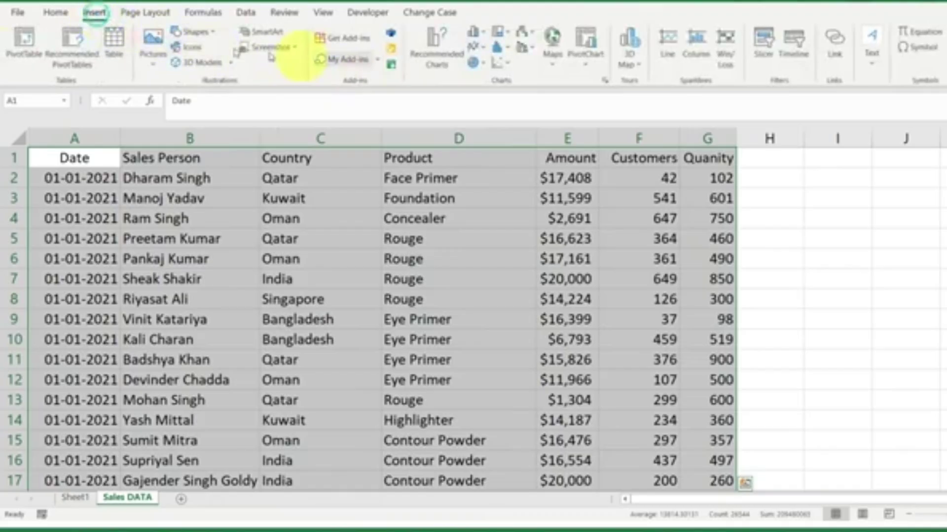
{"action": "left_click", "coordinate": [591, 42]}
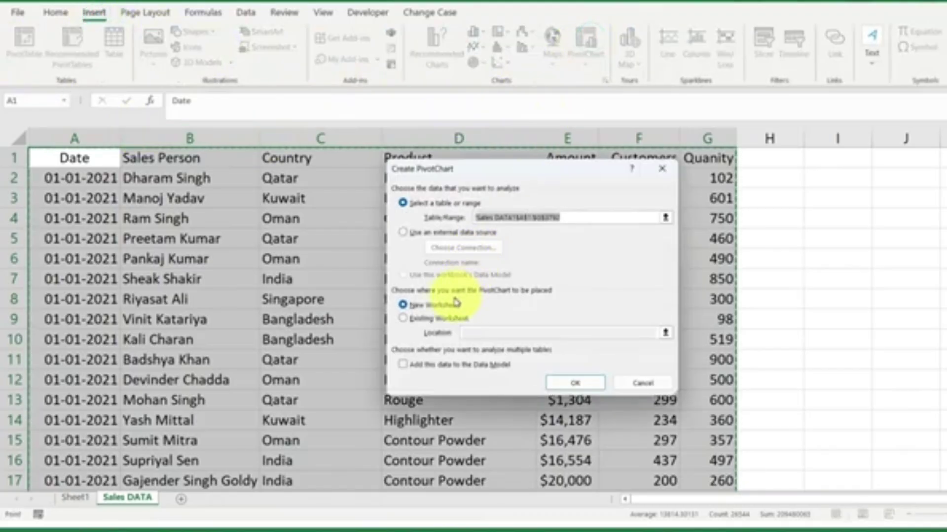
{"action": "left_click", "coordinate": [414, 305]}
{"action": "left_click", "coordinate": [576, 383]}
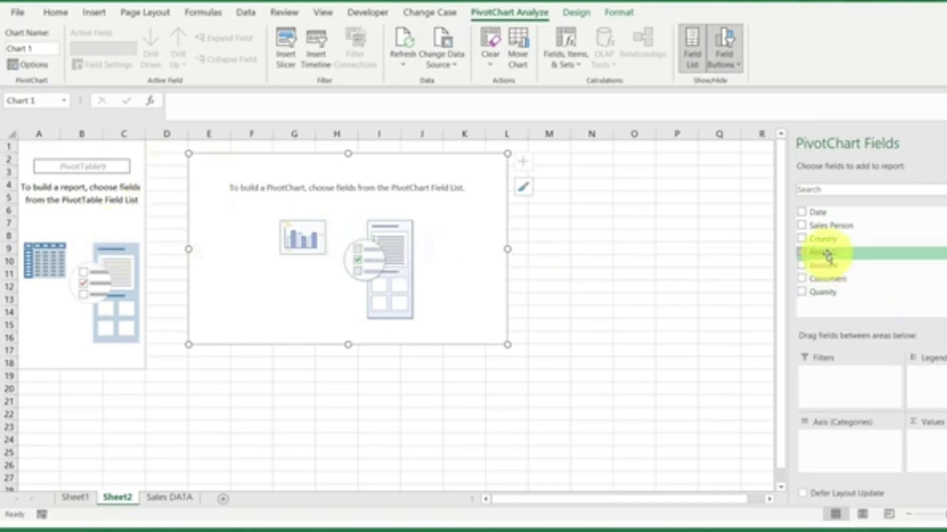
- Plot the sum of Quanity by Product in the new PivotChart and enlarge it to span about columns D to O
{"action": "left_click_drag", "start_coordinate": [823, 252], "coordinate": [842, 449]}
{"action": "left_click_drag", "start_coordinate": [828, 292], "coordinate": [933, 444]}
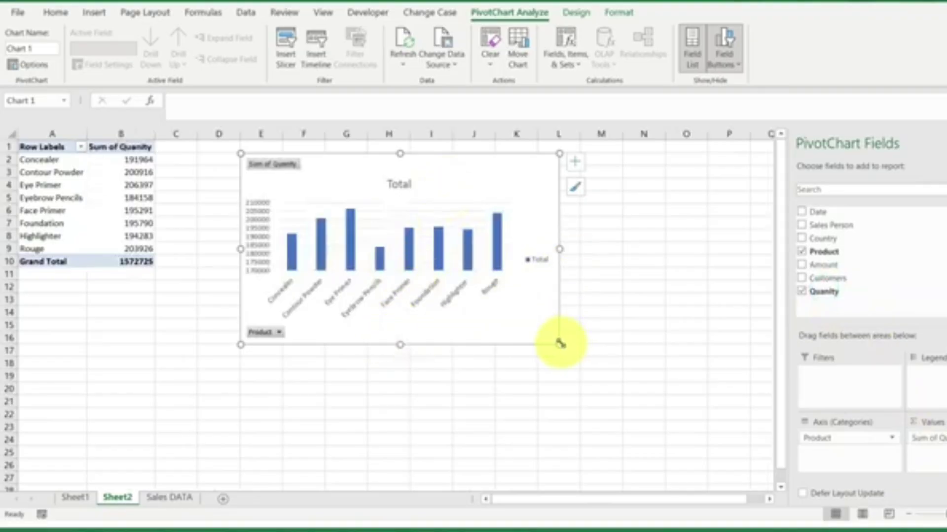
{"action": "left_click_drag", "start_coordinate": [559, 344], "coordinate": [717, 419]}
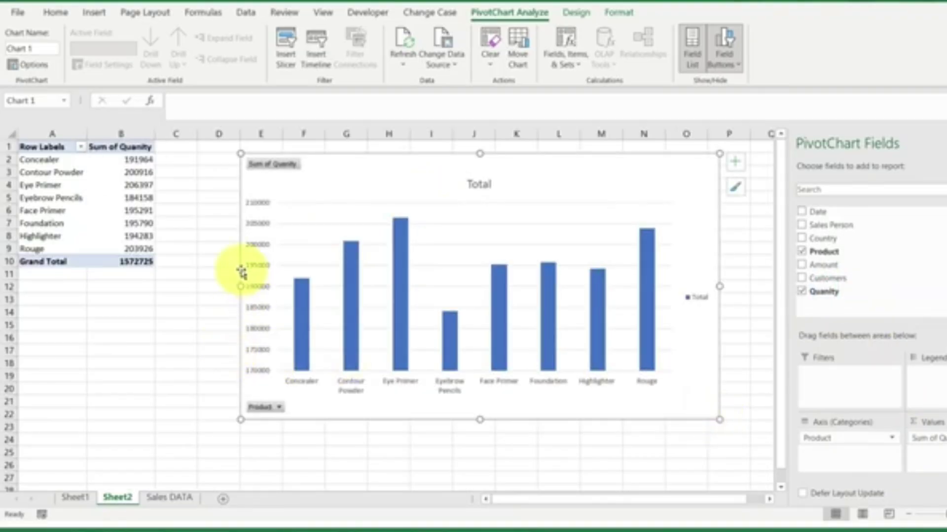
{"action": "left_click_drag", "start_coordinate": [242, 420], "coordinate": [181, 446]}
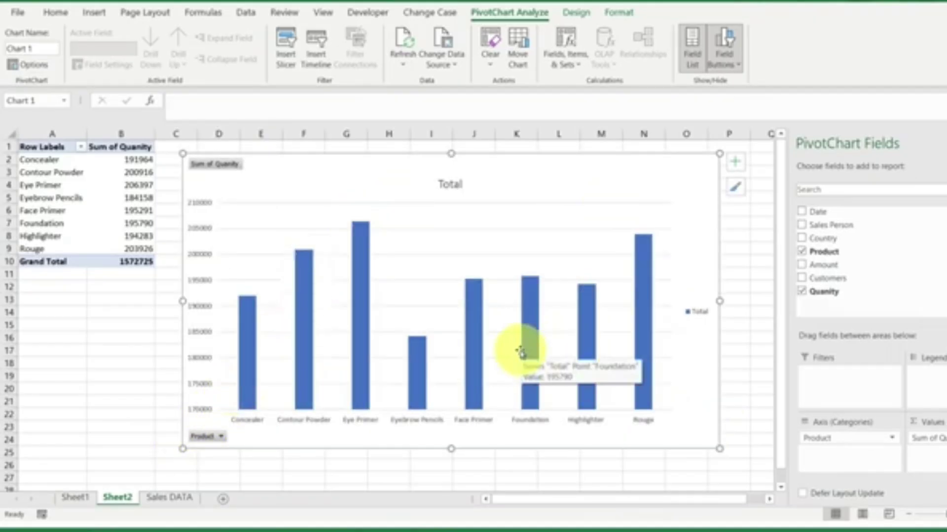
- Apply the third chart style, with striped columns and a bold uppercase title, to the product chart
{"action": "left_click", "coordinate": [576, 12]}
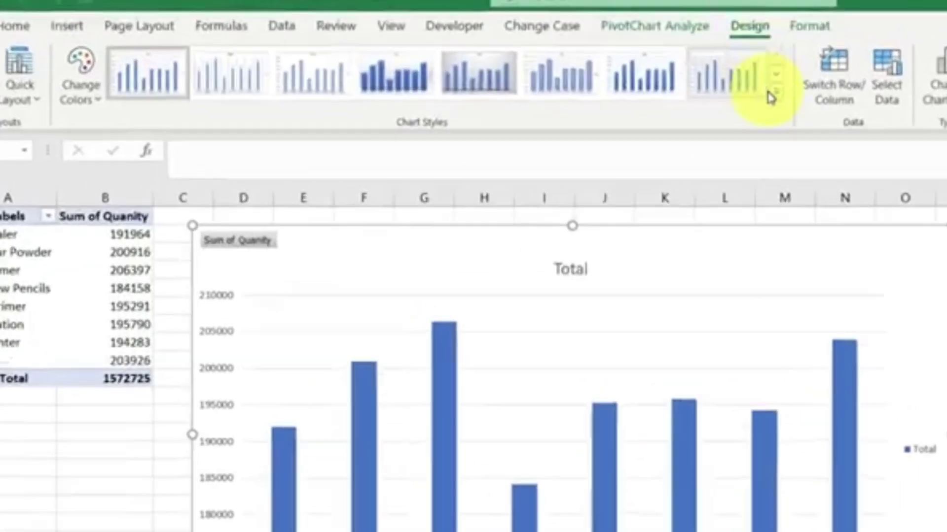
{"action": "left_click", "coordinate": [664, 71]}
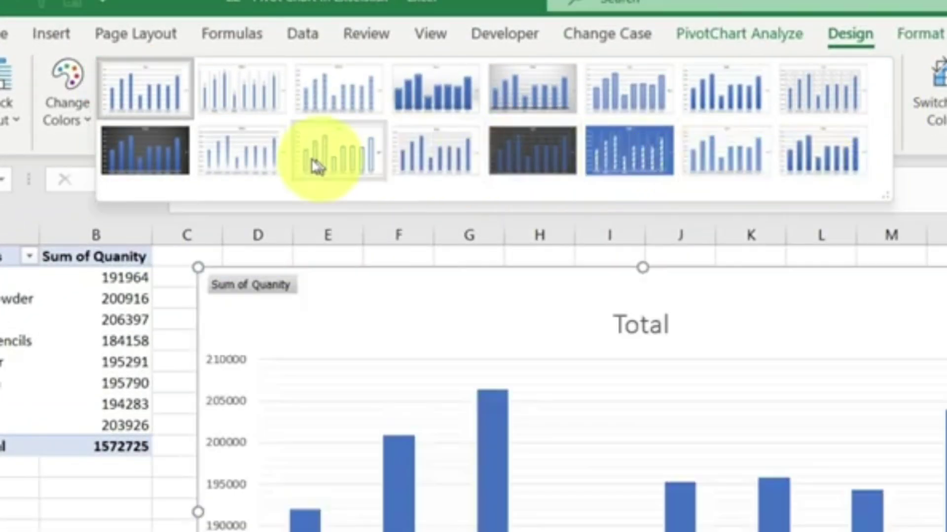
{"action": "left_click", "coordinate": [330, 104]}
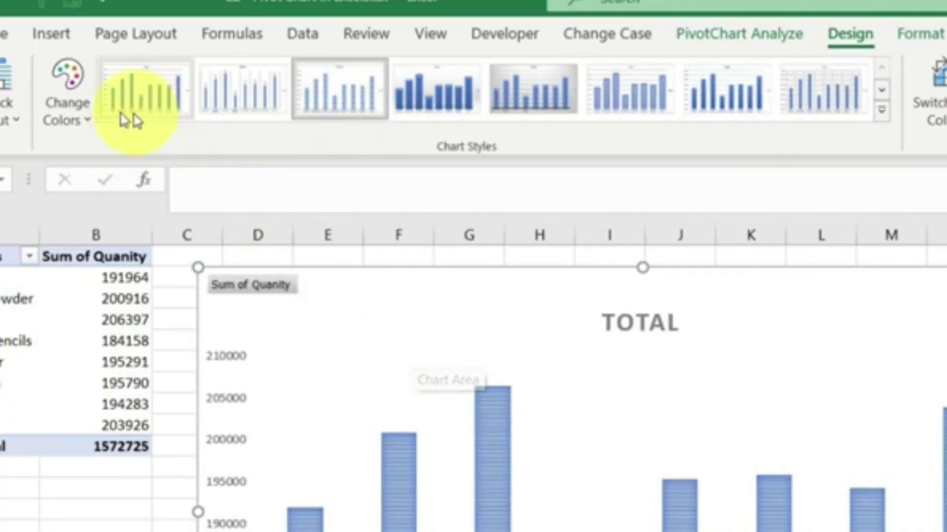
- Apply the first Colorful palette and the quick layout Layout 4 to the product chart
{"action": "left_click", "coordinate": [79, 114]}
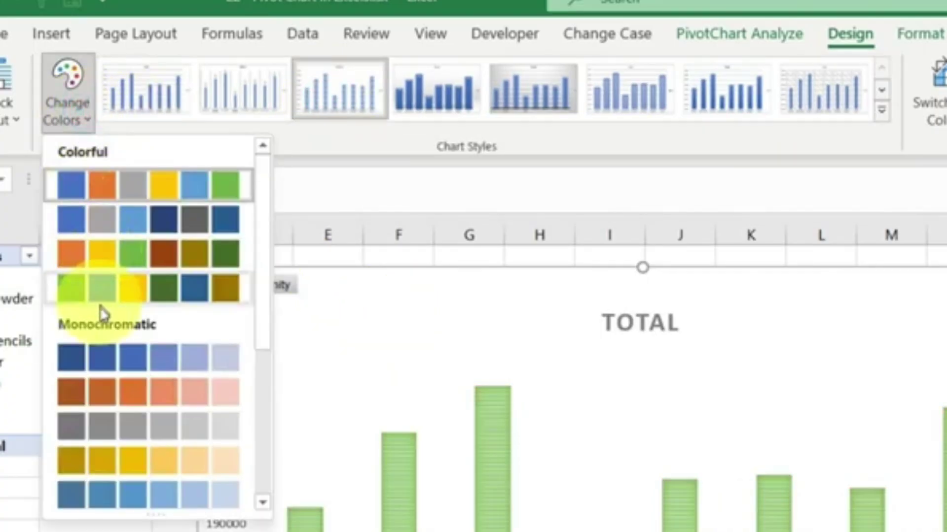
{"action": "left_click", "coordinate": [92, 199]}
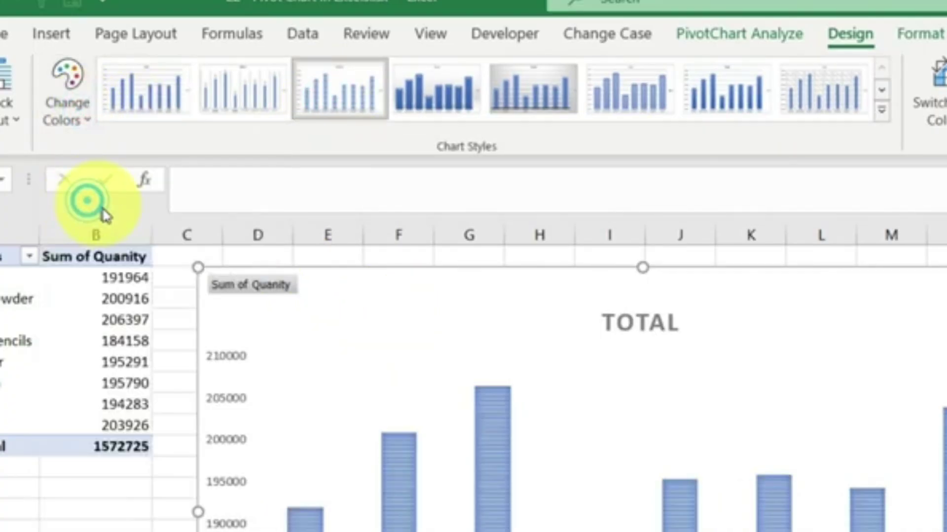
{"action": "left_click", "coordinate": [11, 119]}
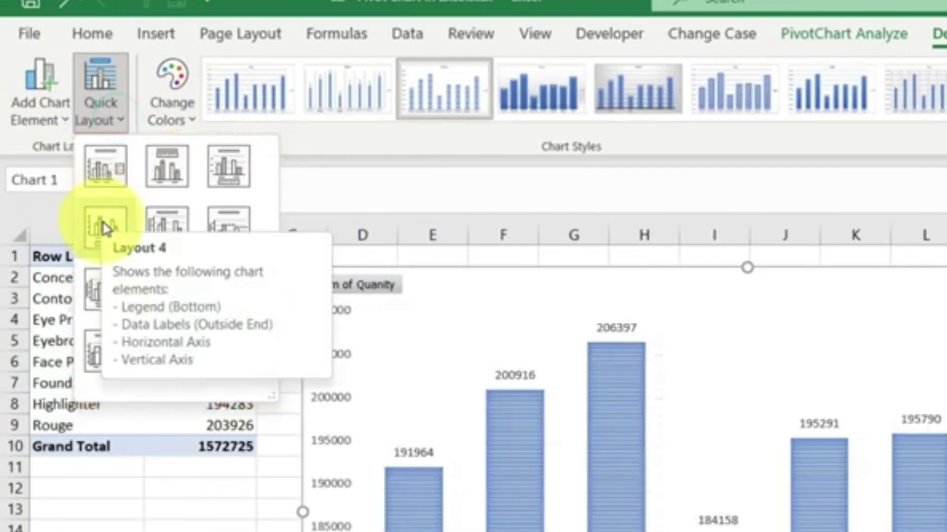
{"action": "left_click", "coordinate": [105, 230]}
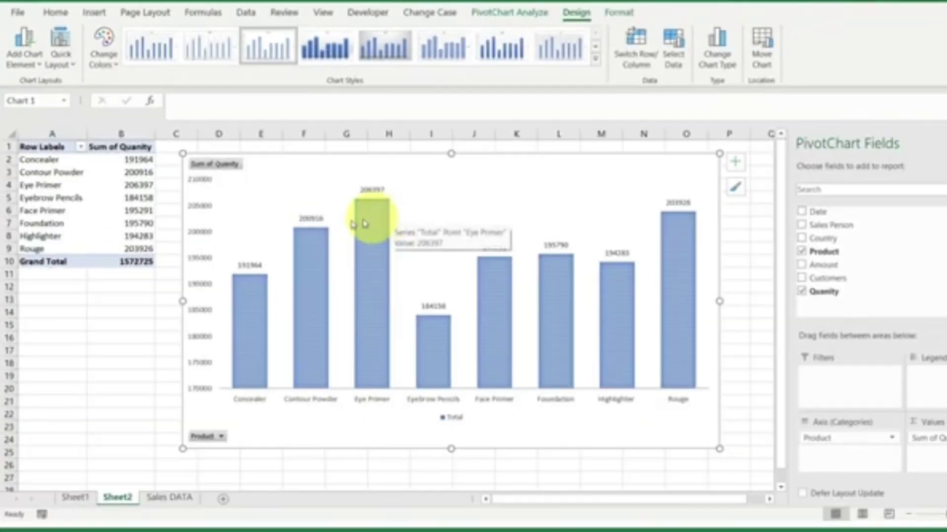
- Fill all of the product chart's data labels with yellow from the standard colours
{"action": "left_click", "coordinate": [312, 220]}
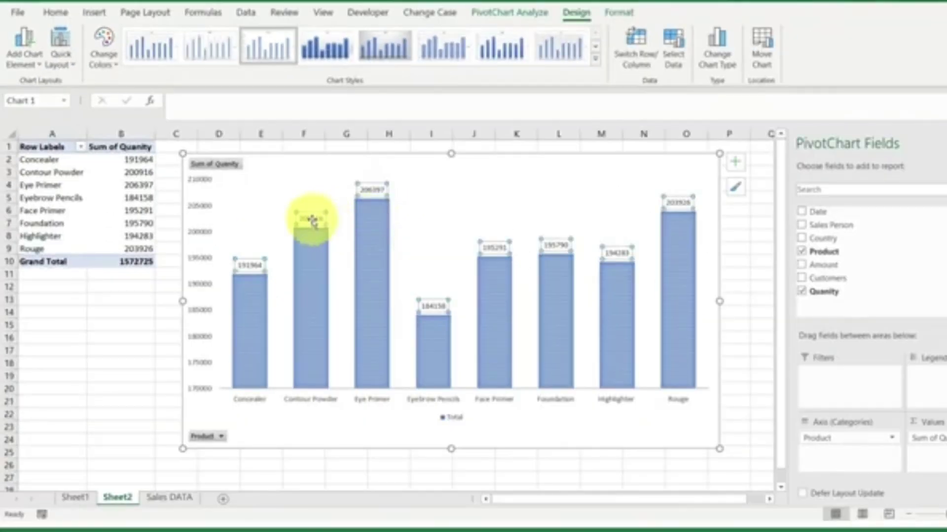
{"action": "left_click", "coordinate": [68, 12]}
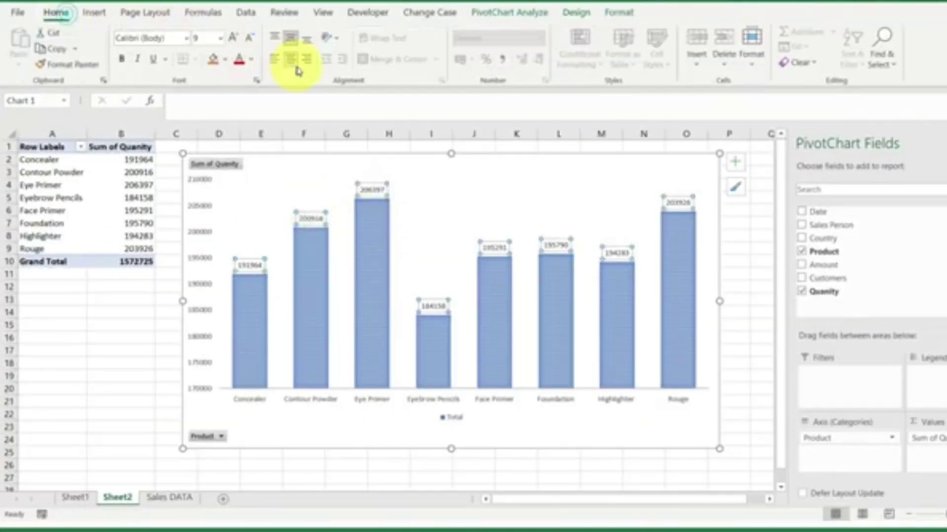
{"action": "left_click", "coordinate": [225, 60]}
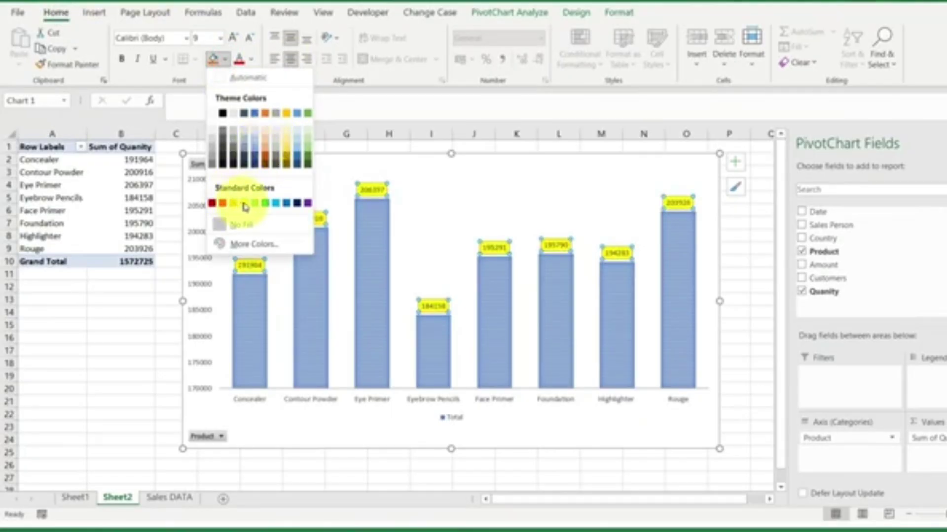
{"action": "left_click", "coordinate": [244, 204]}
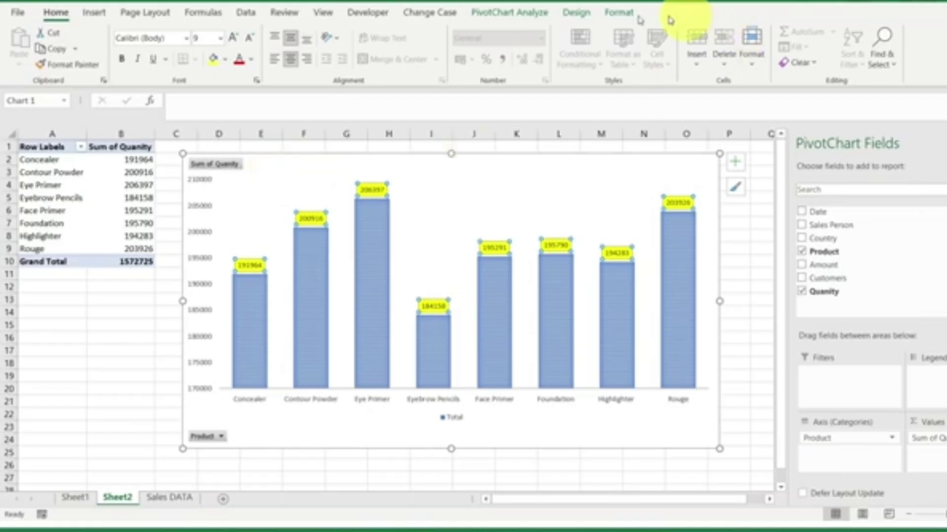
{"action": "left_click", "coordinate": [509, 12]}
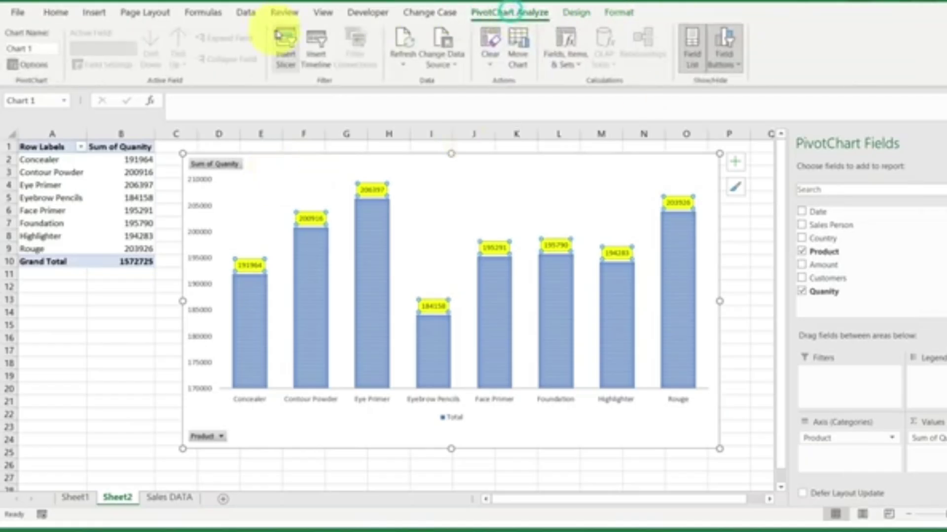
{"action": "left_click", "coordinate": [300, 163]}
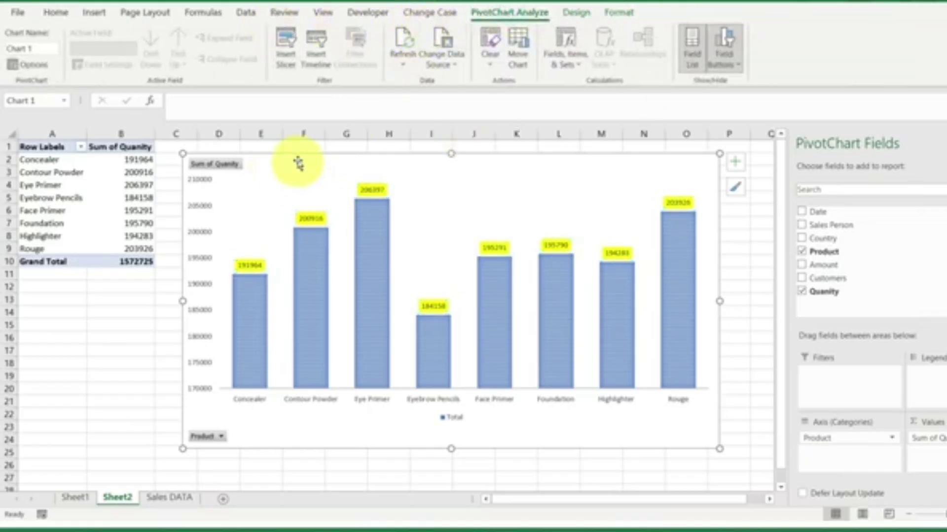
{"action": "left_click", "coordinate": [572, 19]}
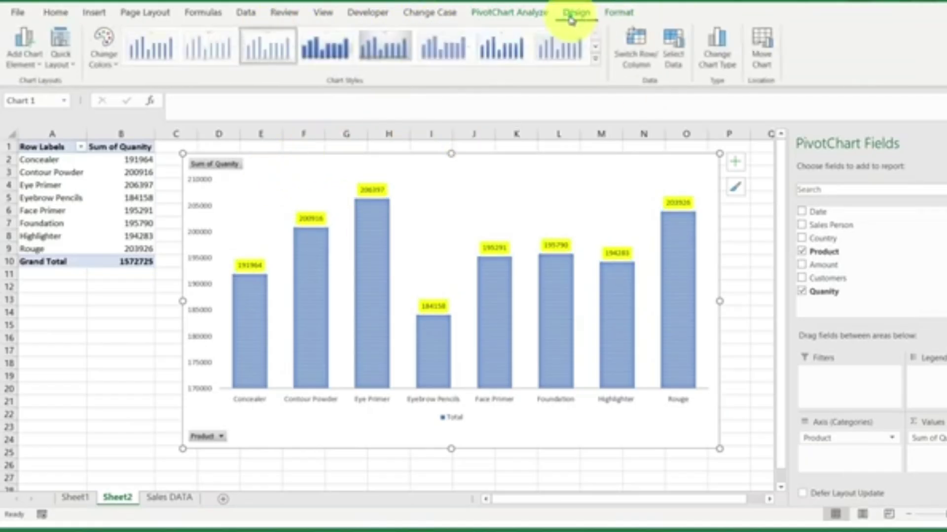
{"action": "left_click", "coordinate": [33, 67]}
{"action": "mouse_move", "coordinate": [39, 84]}
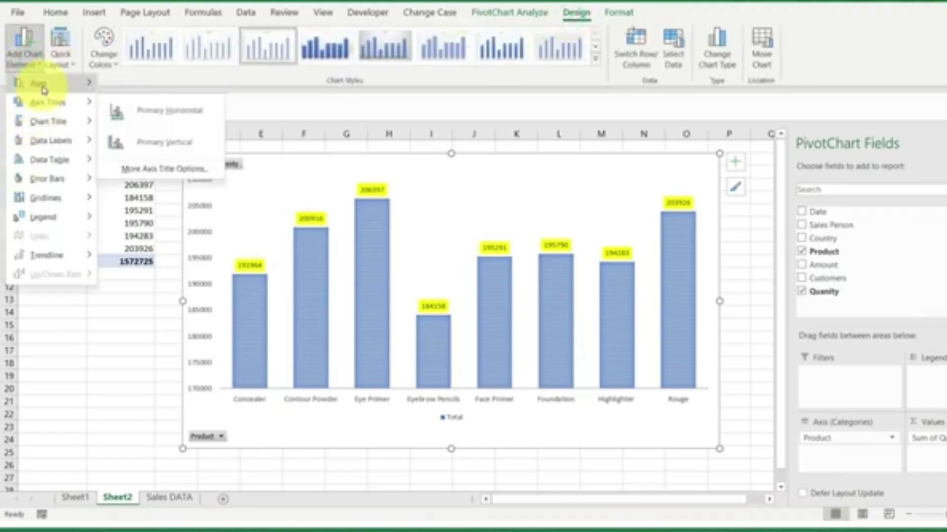
{"action": "mouse_move", "coordinate": [48, 121]}
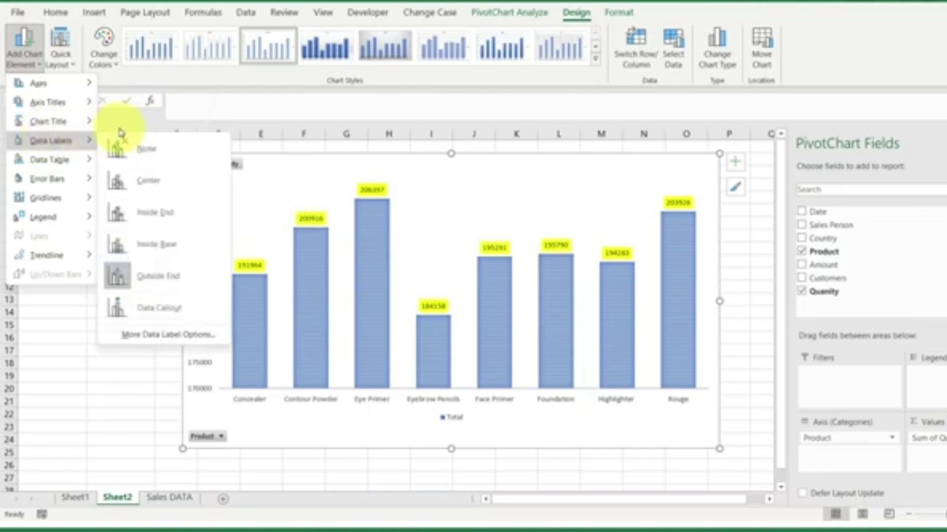
{"action": "mouse_move", "coordinate": [74, 145]}
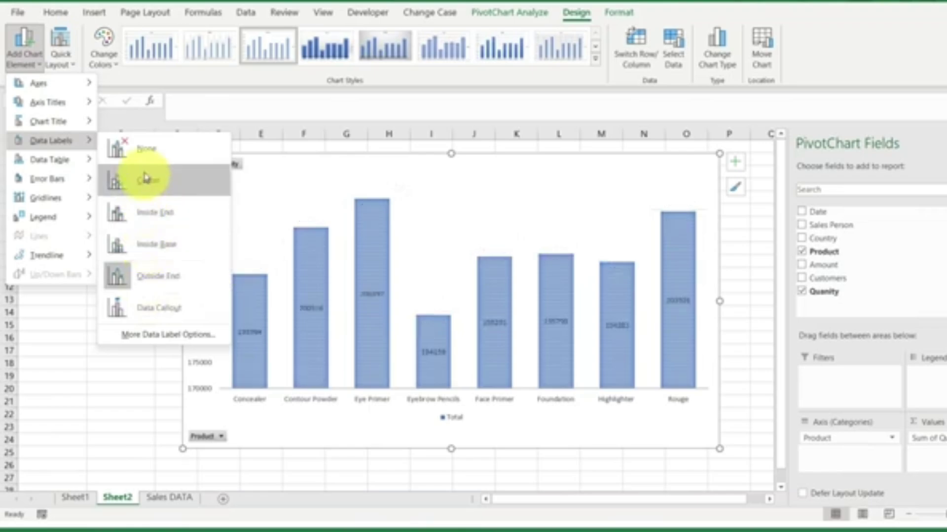
{"action": "left_click", "coordinate": [267, 161]}
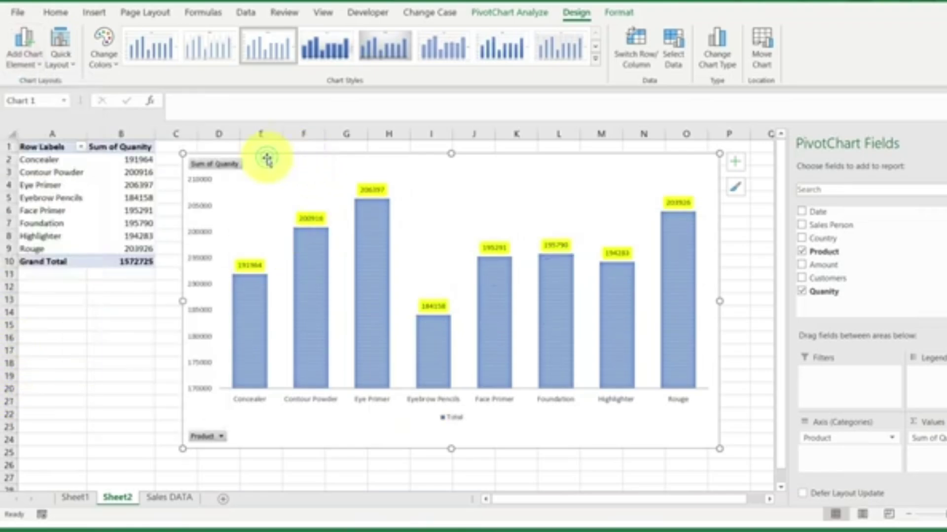
- Recolour the product chart with the fourth Colorful palette, which starts with green
{"action": "left_click", "coordinate": [103, 52]}
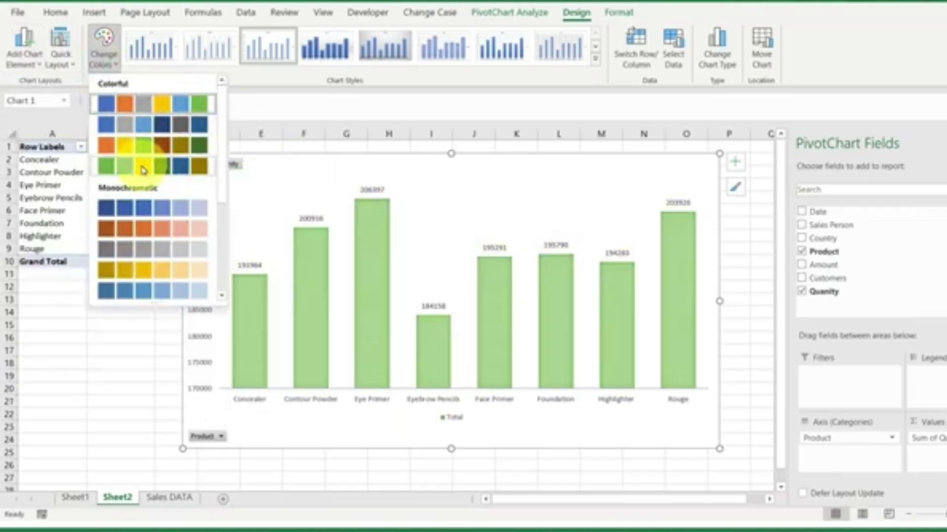
{"action": "left_click", "coordinate": [143, 166]}
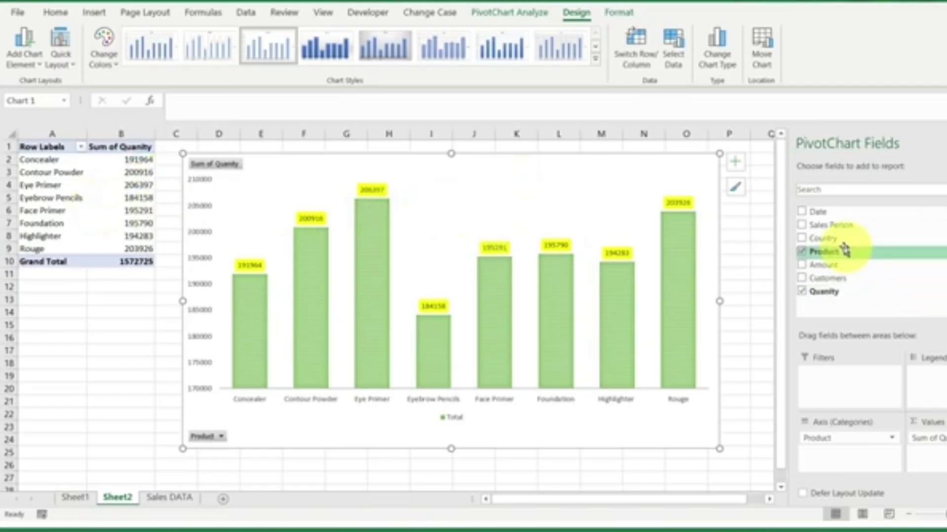
- Add Country as the legend series of the product chart and set its data labels to None
{"action": "left_click_drag", "start_coordinate": [846, 238], "coordinate": [928, 378]}
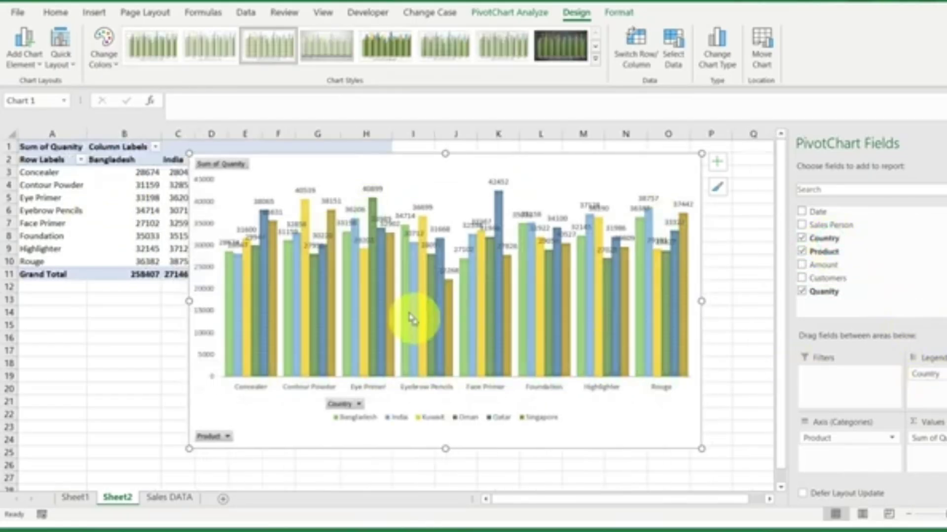
{"action": "mouse_move", "coordinate": [557, 274]}
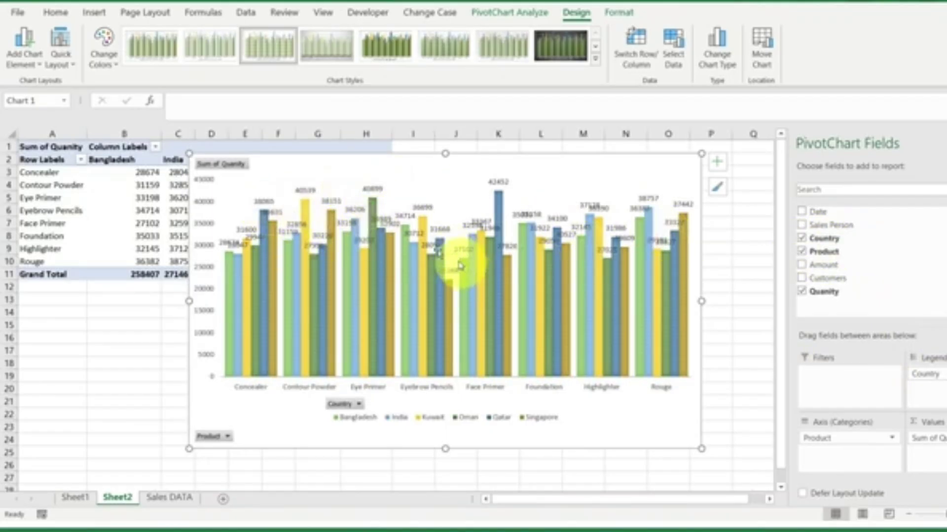
{"action": "mouse_move", "coordinate": [372, 232]}
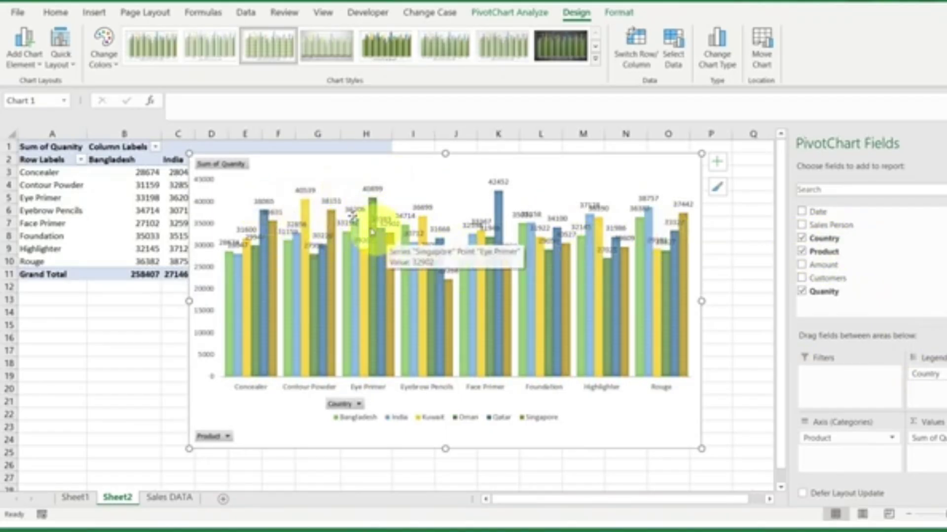
{"action": "left_click", "coordinate": [30, 55]}
{"action": "mouse_move", "coordinate": [43, 143]}
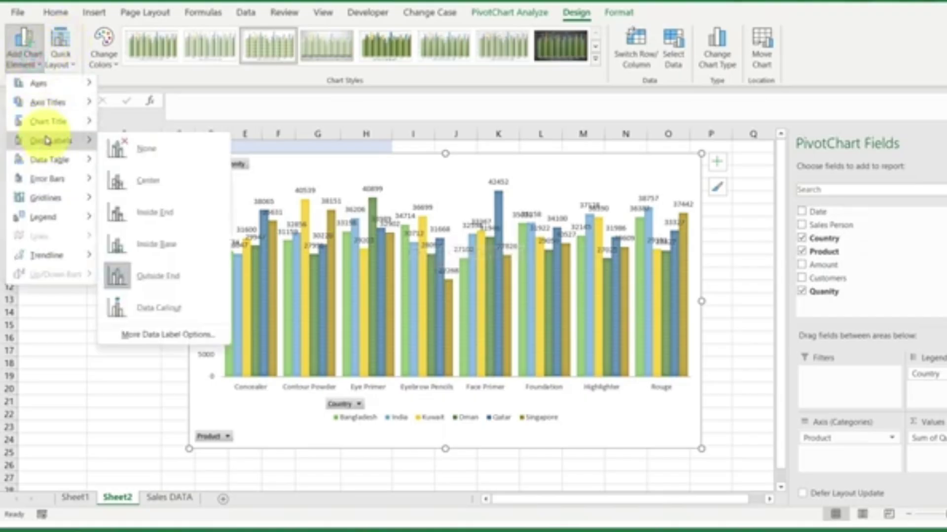
{"action": "left_click", "coordinate": [166, 159]}
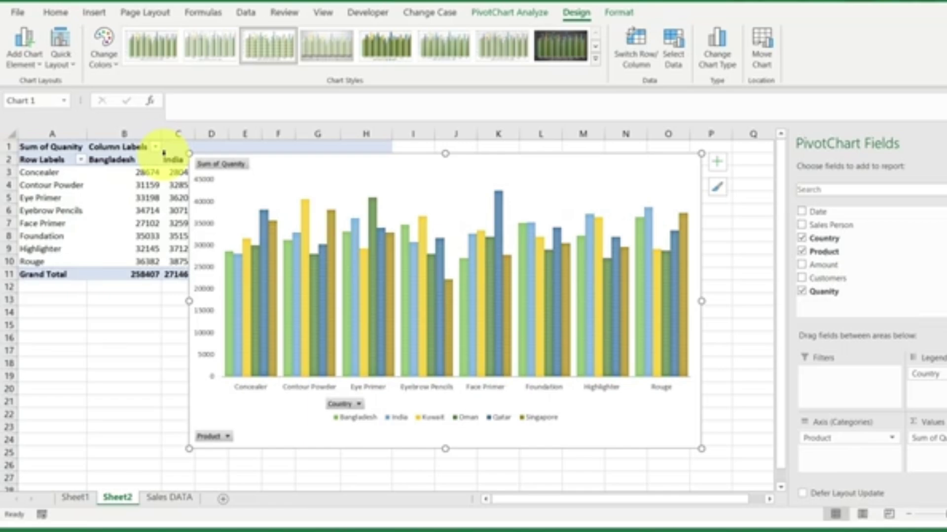
- Undo the data label removal and the addition of the Country field
{"action": "key", "text": "ctrl+z"}
{"action": "key", "text": "ctrl+z"}
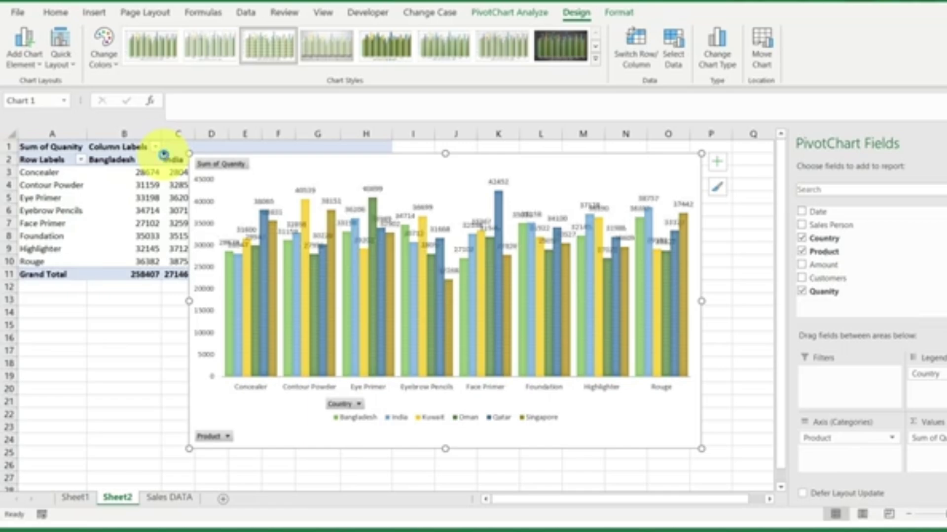
{"action": "mouse_move", "coordinate": [369, 210]}
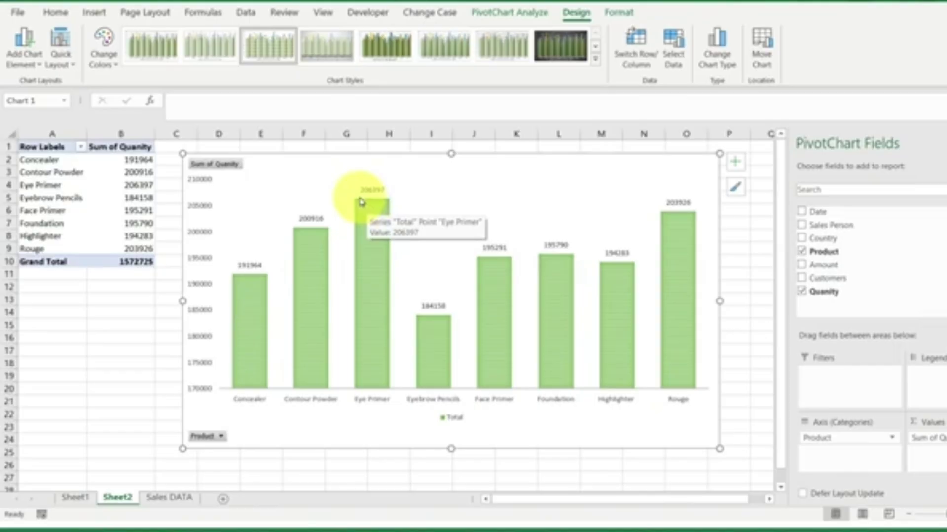
- Change the product chart to the basic Line type and apply the seventh chart style, with a dark background
{"action": "left_click", "coordinate": [717, 56]}
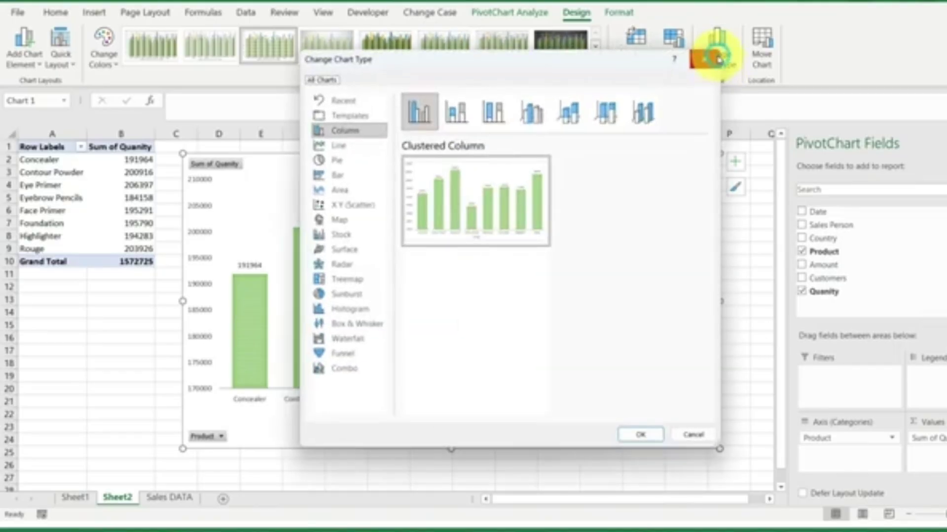
{"action": "mouse_move", "coordinate": [430, 187]}
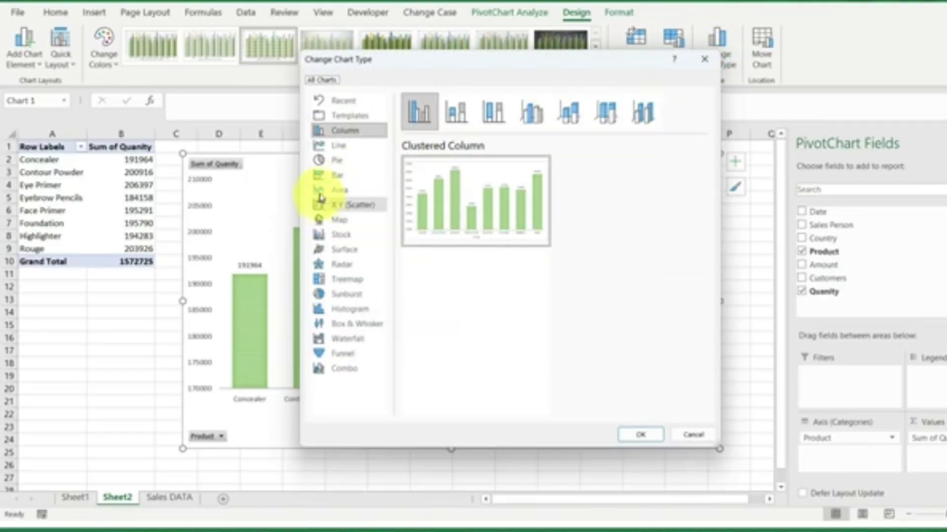
{"action": "left_click", "coordinate": [337, 146]}
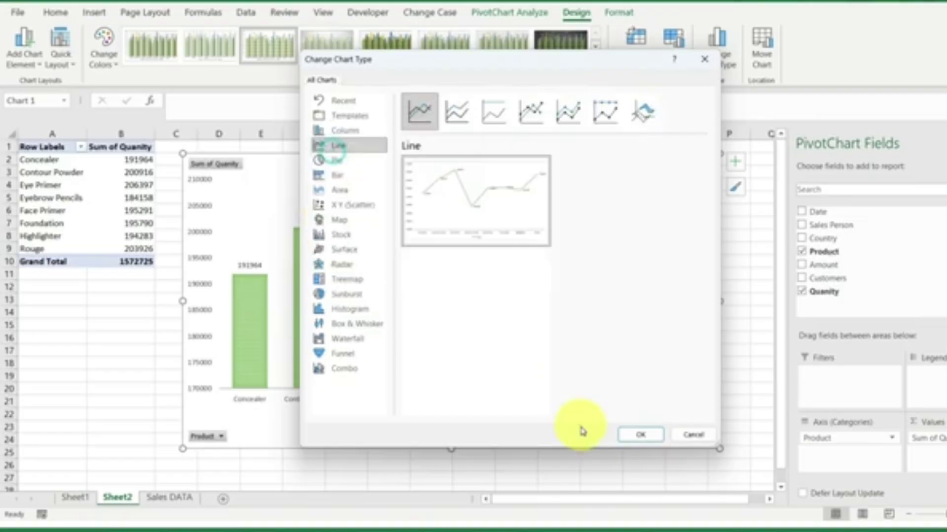
{"action": "left_click", "coordinate": [640, 435]}
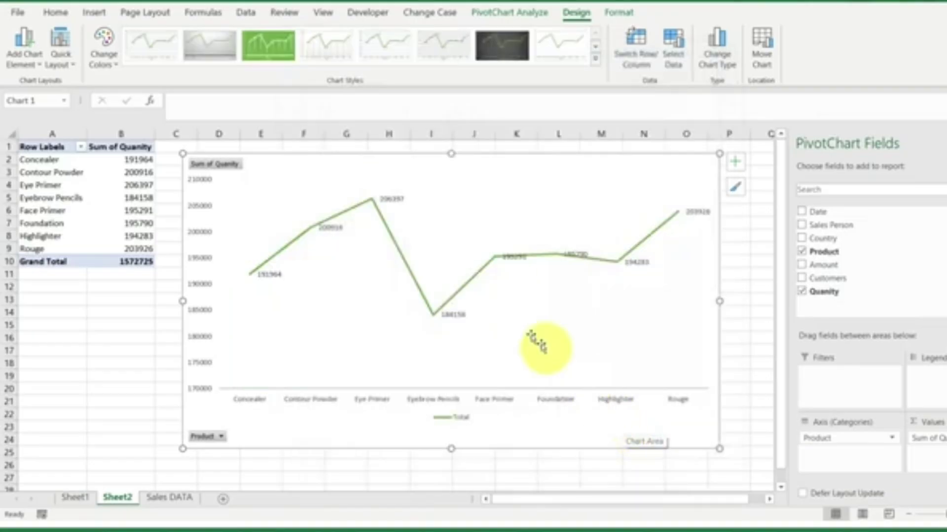
{"action": "left_click", "coordinate": [271, 51]}
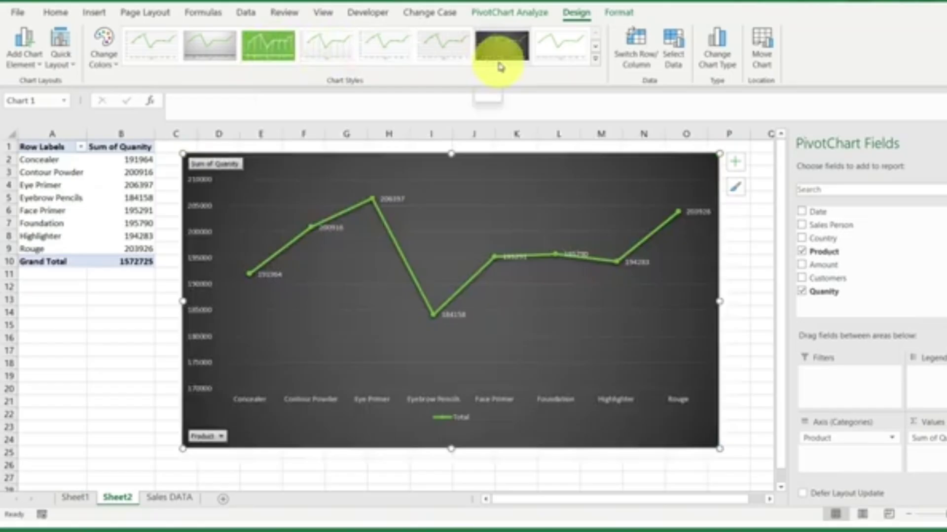
{"action": "left_click", "coordinate": [500, 66]}
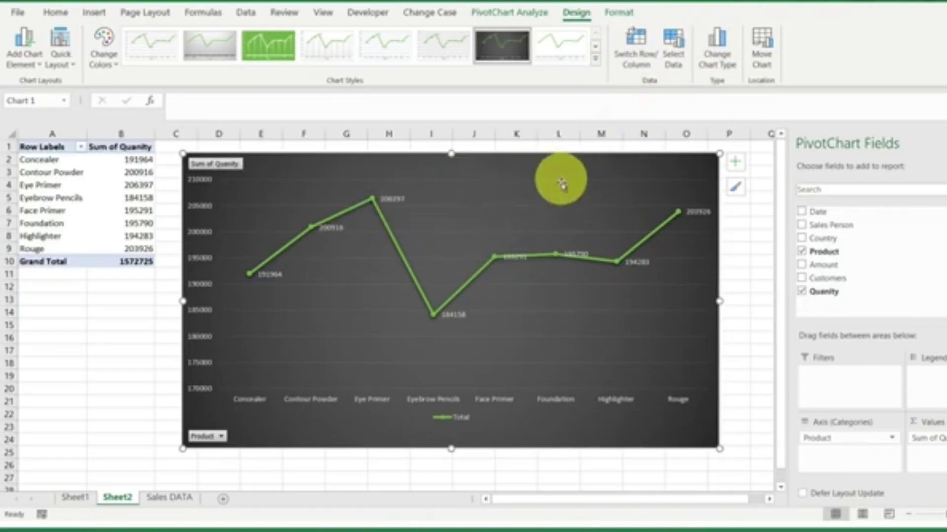
- Switch the line chart's rows and columns, and switch them back
{"action": "left_click", "coordinate": [630, 53]}
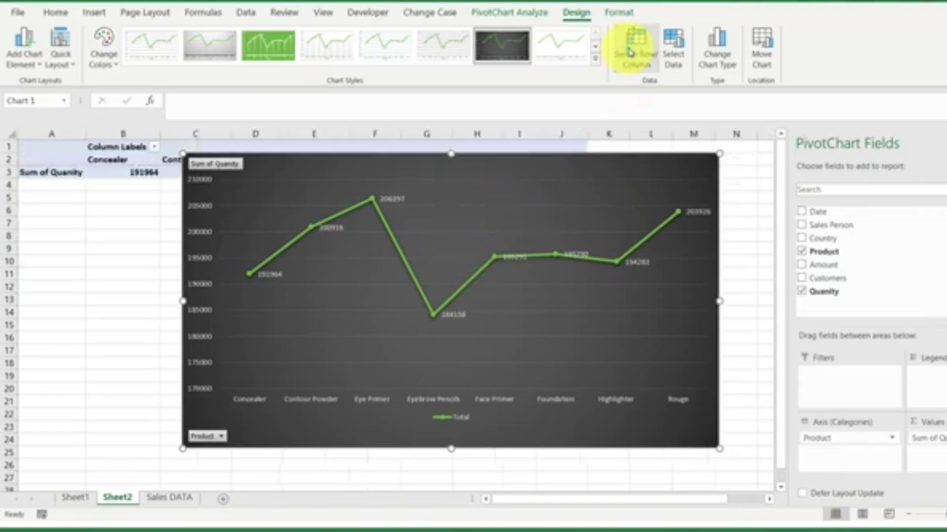
{"action": "left_click", "coordinate": [629, 53]}
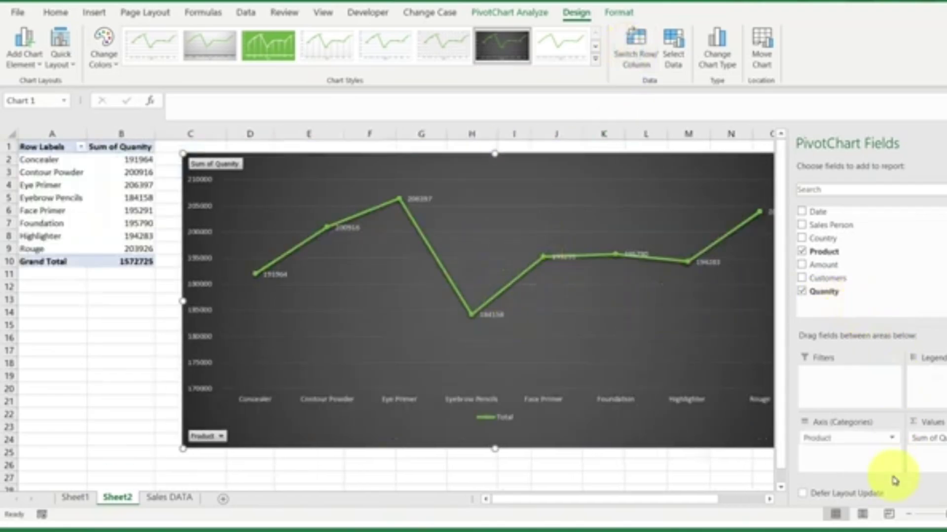
- Add Country as the legend series of the line chart and try switching its rows and columns back and forth
{"action": "left_click_drag", "start_coordinate": [836, 240], "coordinate": [937, 387]}
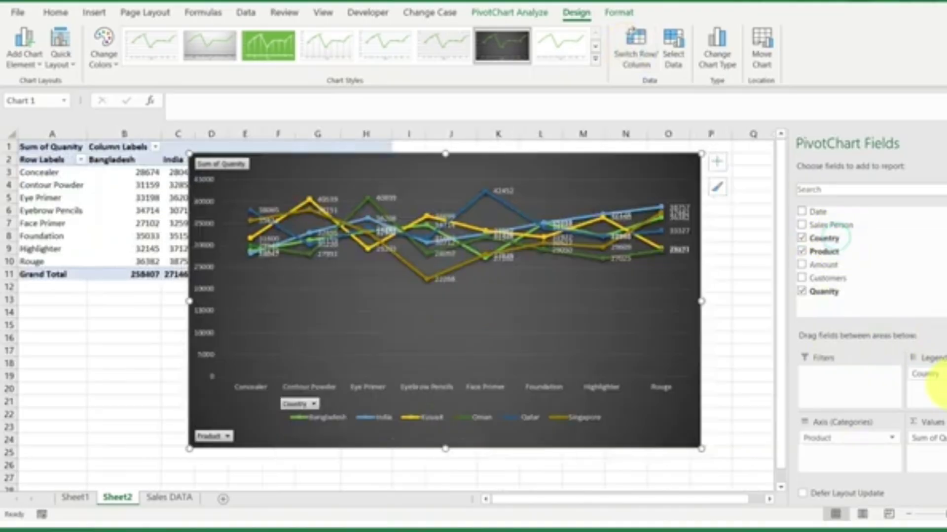
{"action": "left_click", "coordinate": [633, 57]}
{"action": "left_click", "coordinate": [633, 59]}
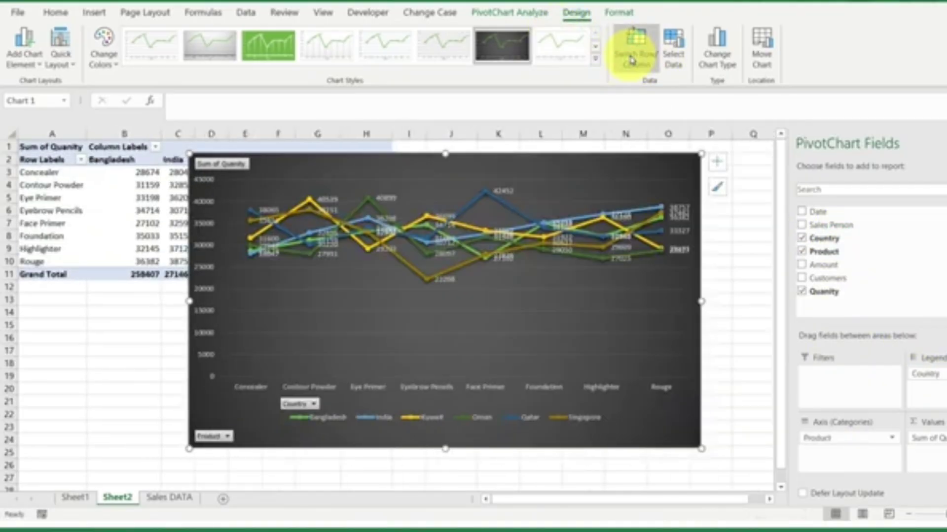
{"action": "left_click", "coordinate": [633, 58]}
{"action": "left_click", "coordinate": [633, 58]}
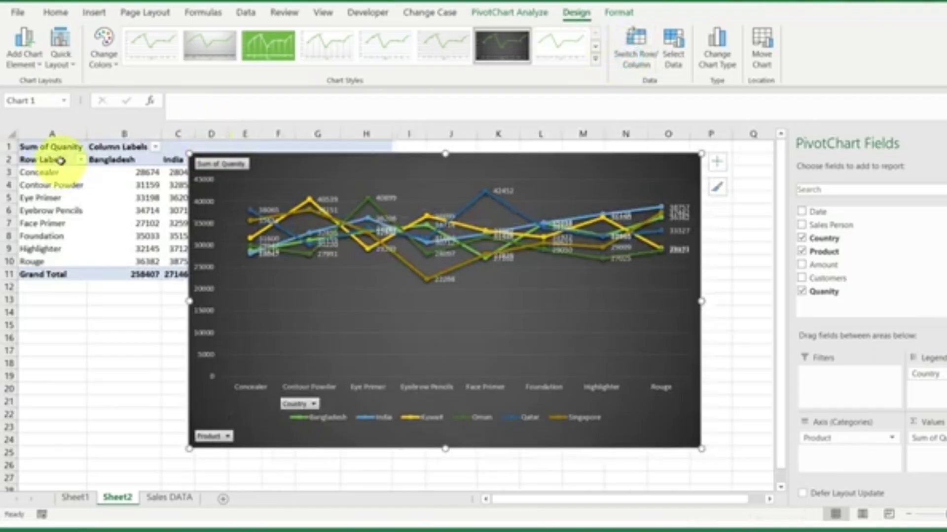
- Switch the rows and columns so Country forms the axis, and remove Product from the legend series
{"action": "left_click", "coordinate": [634, 61]}
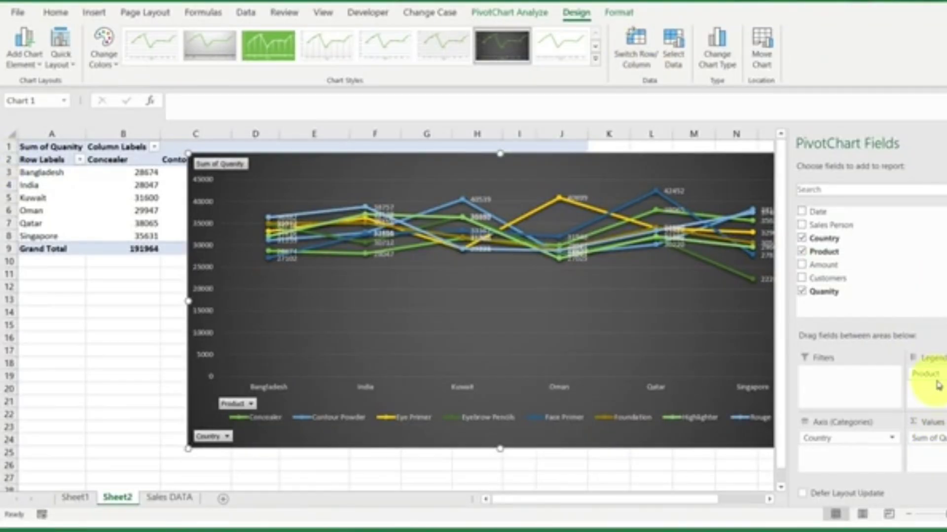
{"action": "left_click_drag", "start_coordinate": [936, 376], "coordinate": [866, 275]}
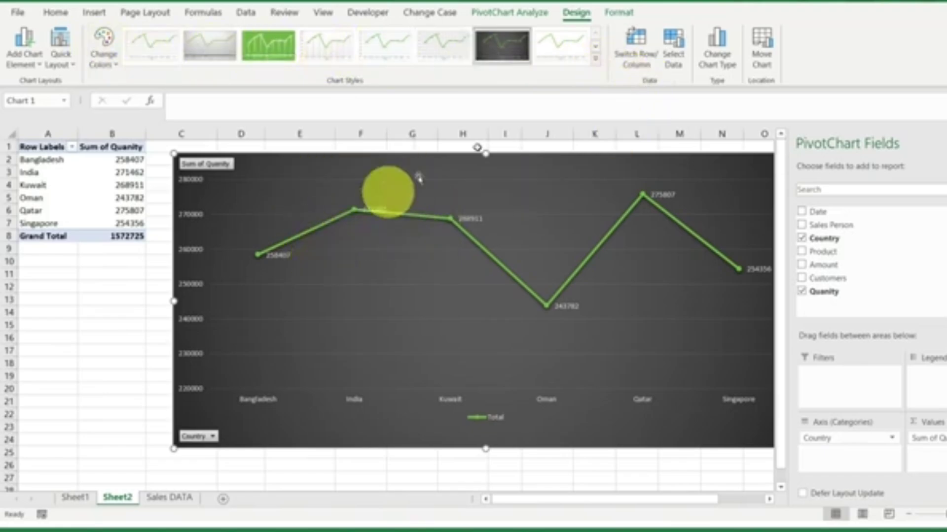
{"action": "left_click", "coordinate": [766, 52]}
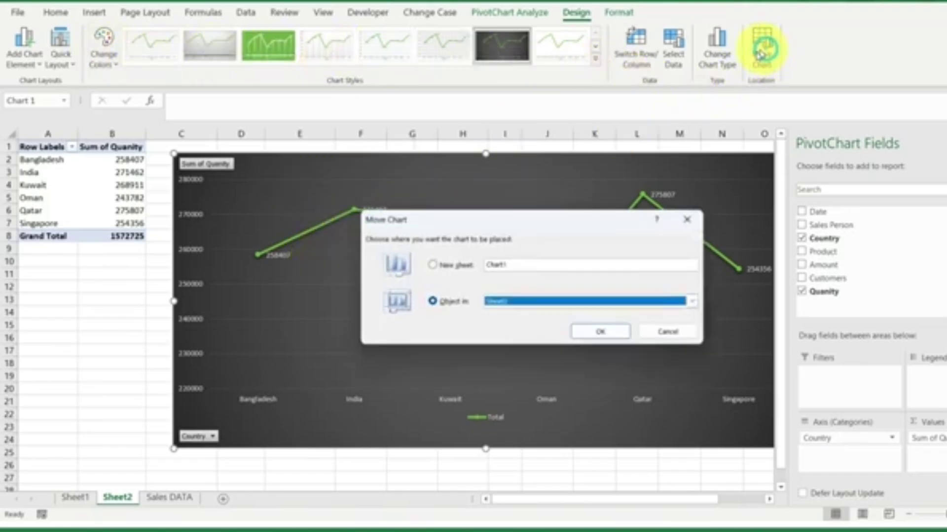
{"action": "left_click", "coordinate": [466, 267]}
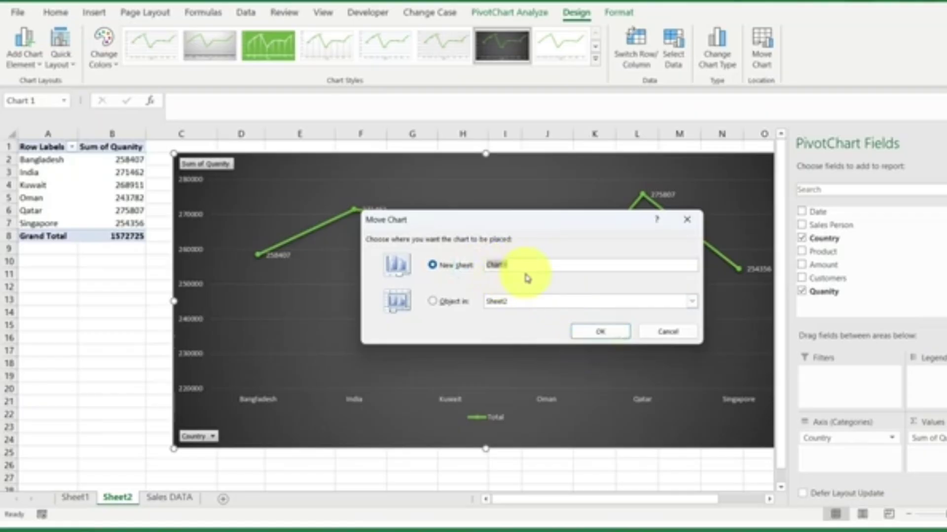
{"action": "left_click", "coordinate": [446, 301]}
{"action": "left_click", "coordinate": [504, 302]}
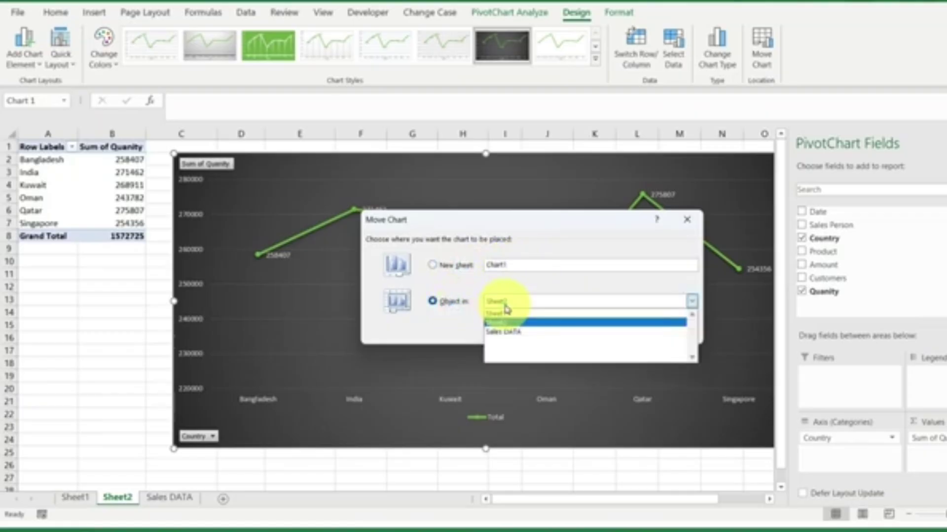
{"action": "left_click", "coordinate": [508, 332]}
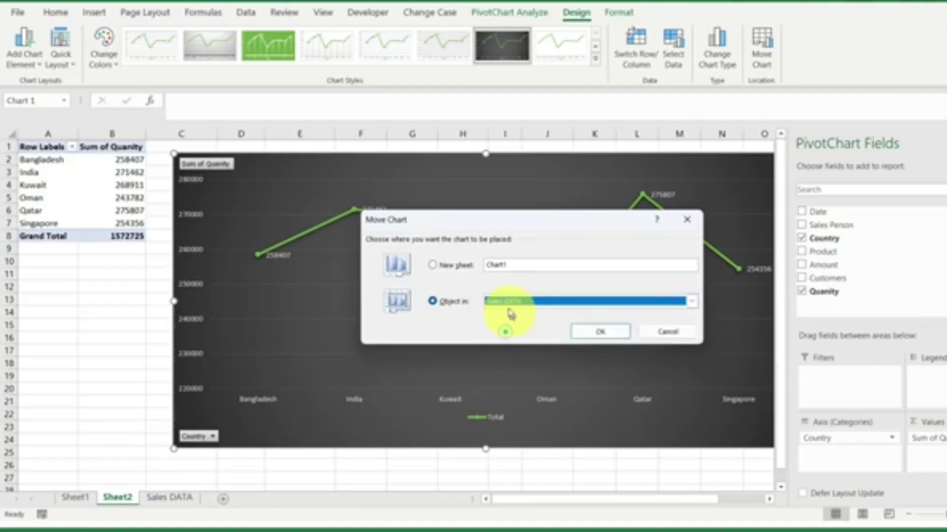
{"action": "left_click", "coordinate": [688, 334]}
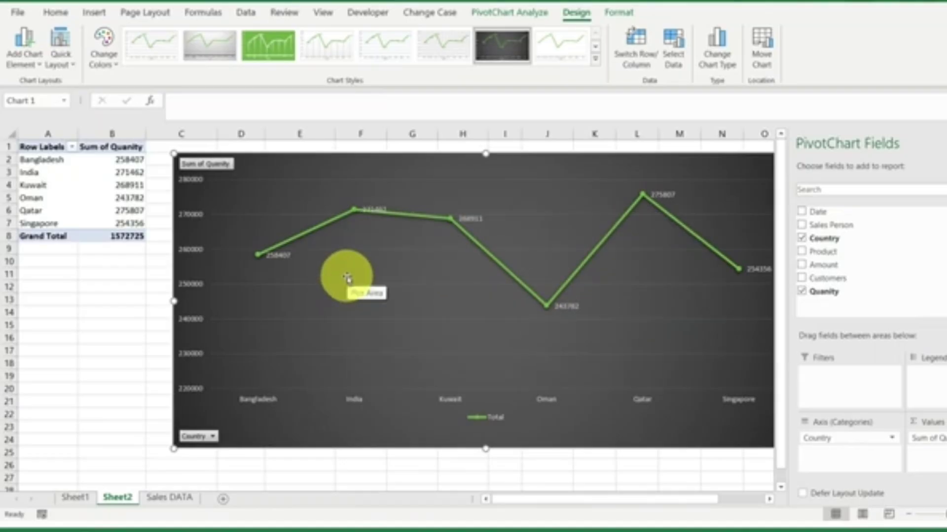
- Compare the country PivotTable and chart on Sheet1 with the source records on the Sales DATA sheet
{"action": "left_click", "coordinate": [83, 500]}
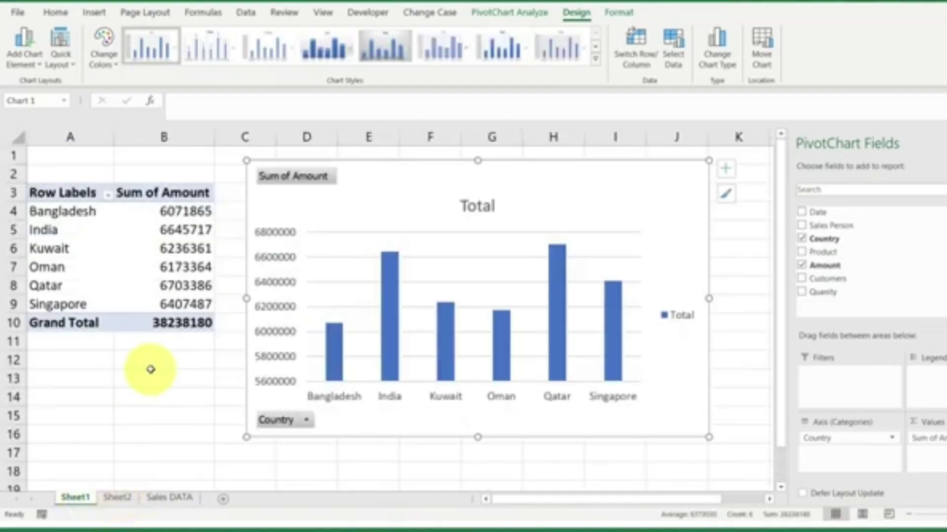
{"action": "left_click", "coordinate": [435, 174]}
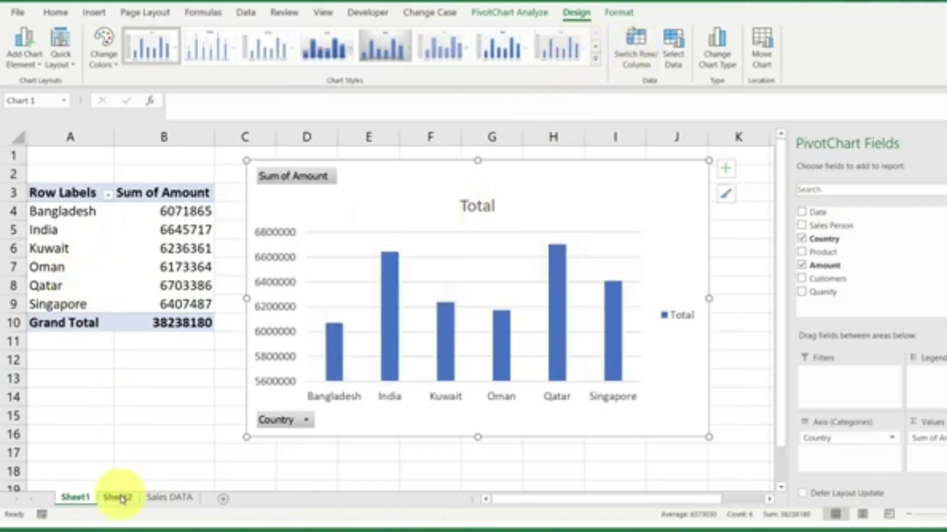
{"action": "left_click", "coordinate": [163, 498]}
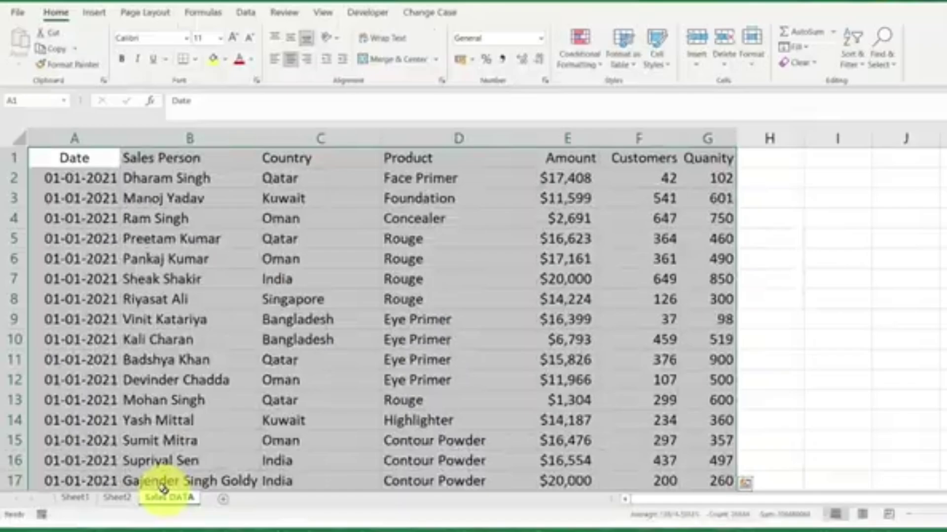
{"action": "left_click", "coordinate": [291, 37]}
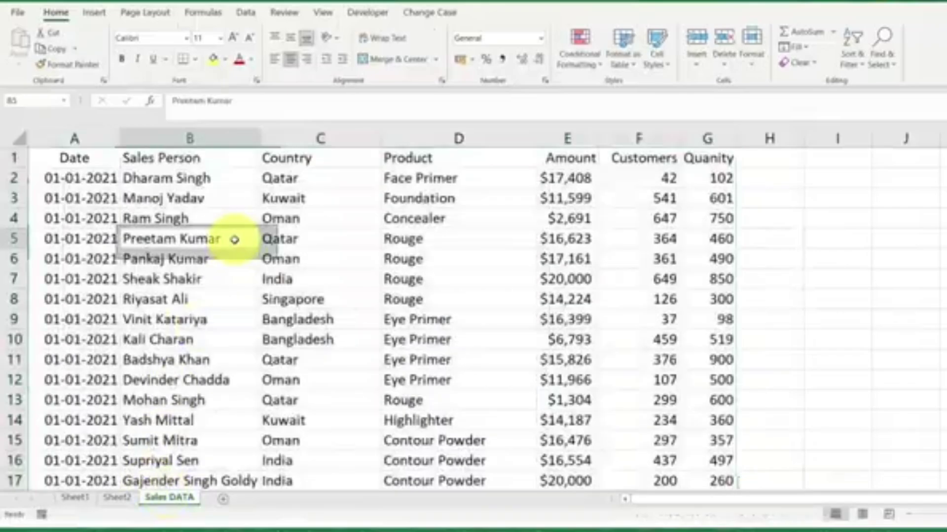
{"action": "left_click", "coordinate": [73, 498]}
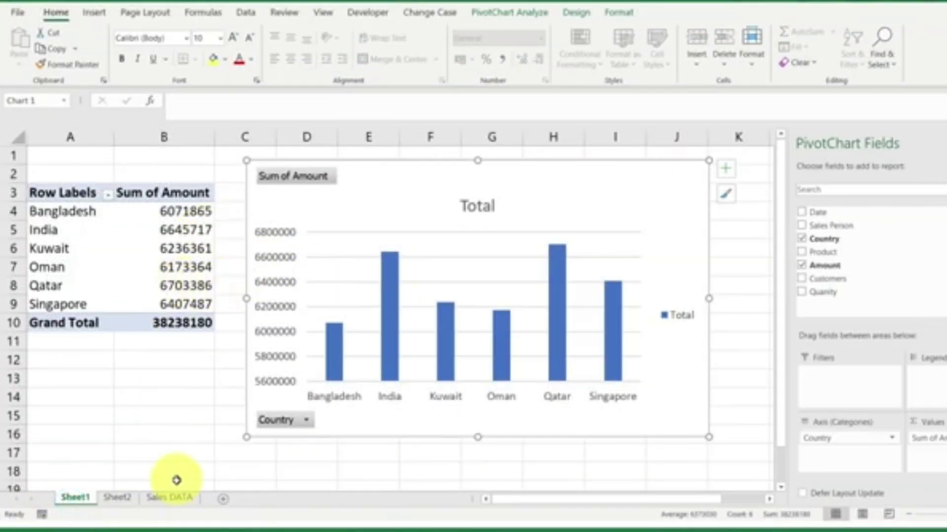
{"action": "left_click", "coordinate": [167, 499]}
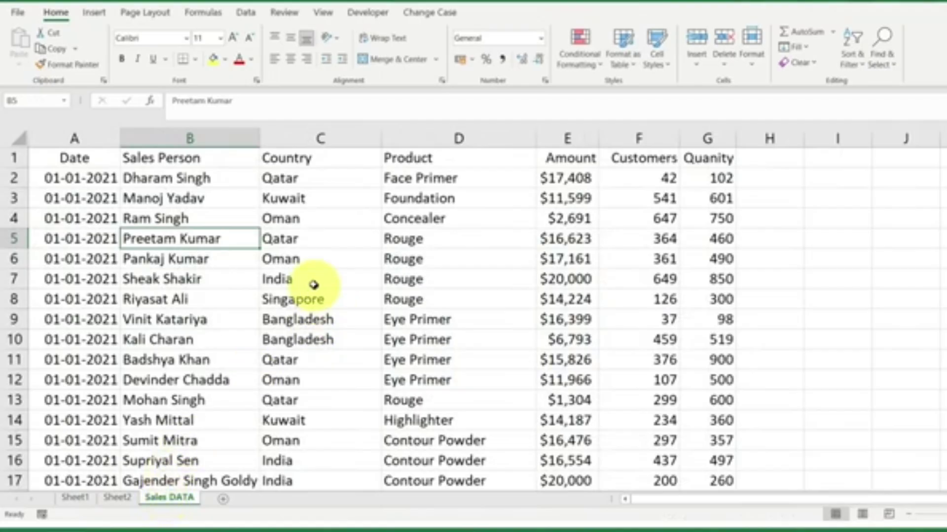
{"action": "left_click", "coordinate": [562, 178]}
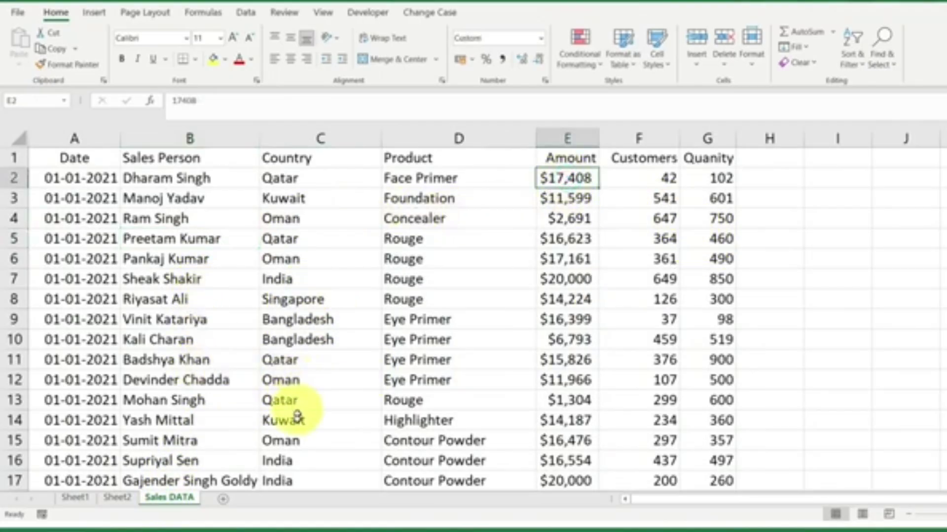
{"action": "left_click", "coordinate": [304, 459]}
{"action": "left_click", "coordinate": [383, 282]}
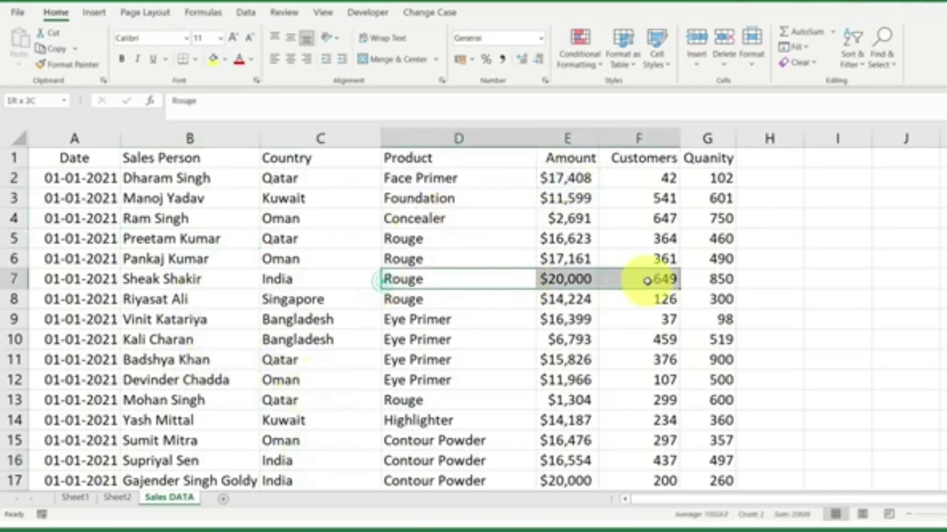
- Set the Amount of the India Rouge record in cell E7 of Sales DATA to 500000
{"action": "left_click", "coordinate": [589, 280]}
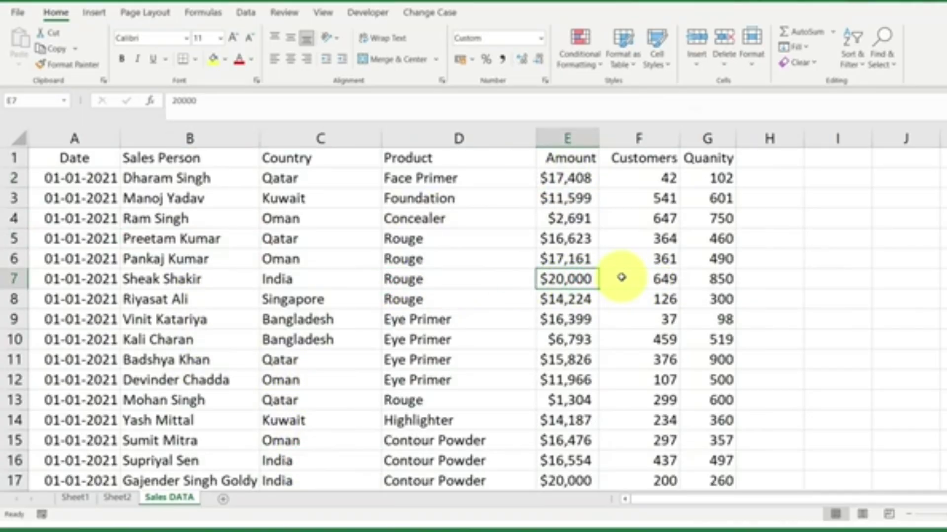
{"action": "type", "text": "5000000"}
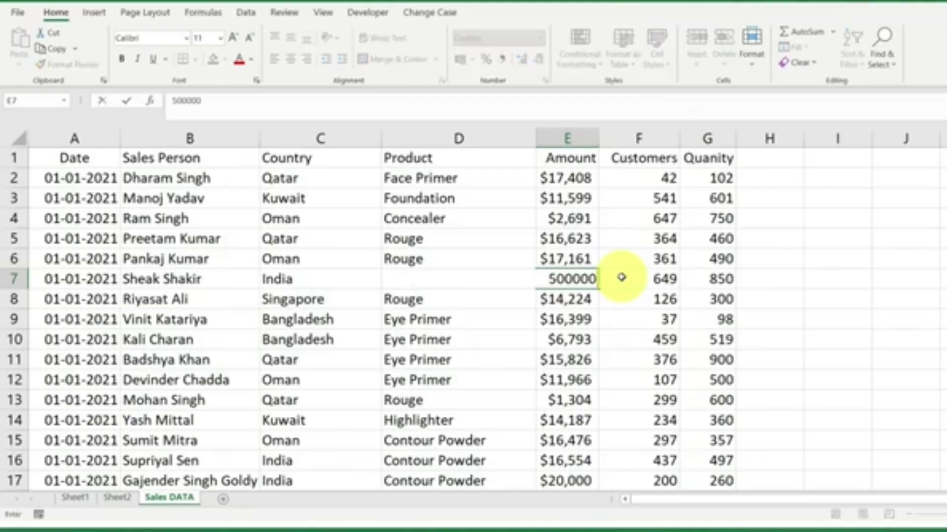
{"action": "key", "text": "Return"}
{"action": "left_click", "coordinate": [575, 276]}
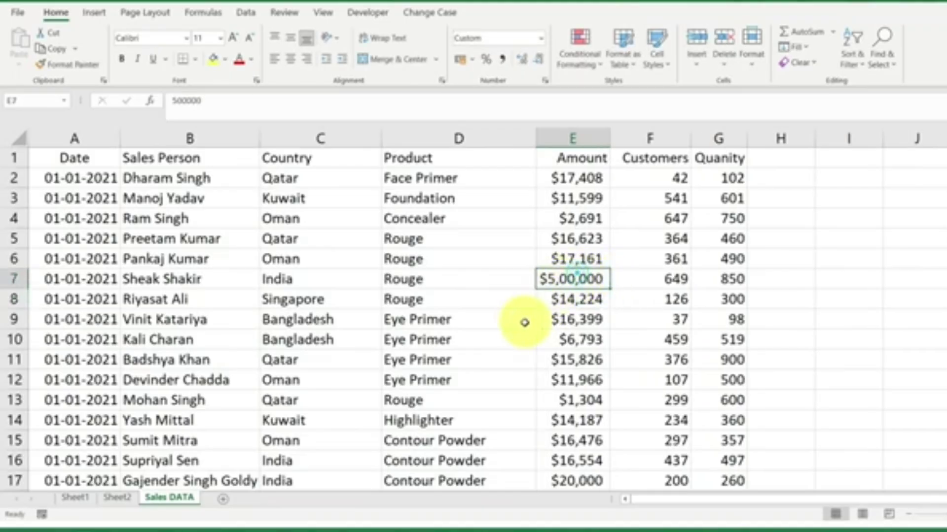
- Refresh all PivotTables and PivotCharts from the country PivotTable on Sheet1 and check the India total
{"action": "left_click", "coordinate": [79, 498]}
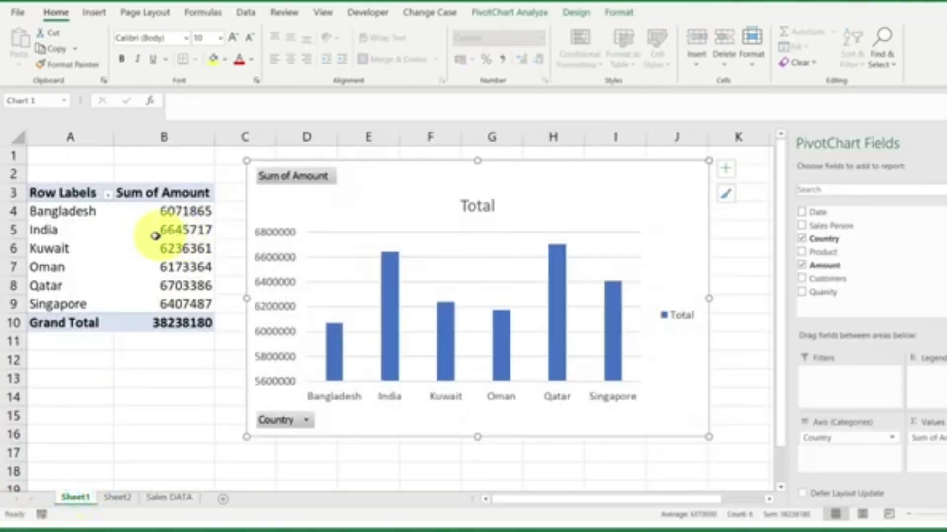
{"action": "left_click", "coordinate": [61, 226]}
{"action": "left_click_drag", "start_coordinate": [62, 226], "coordinate": [185, 229]}
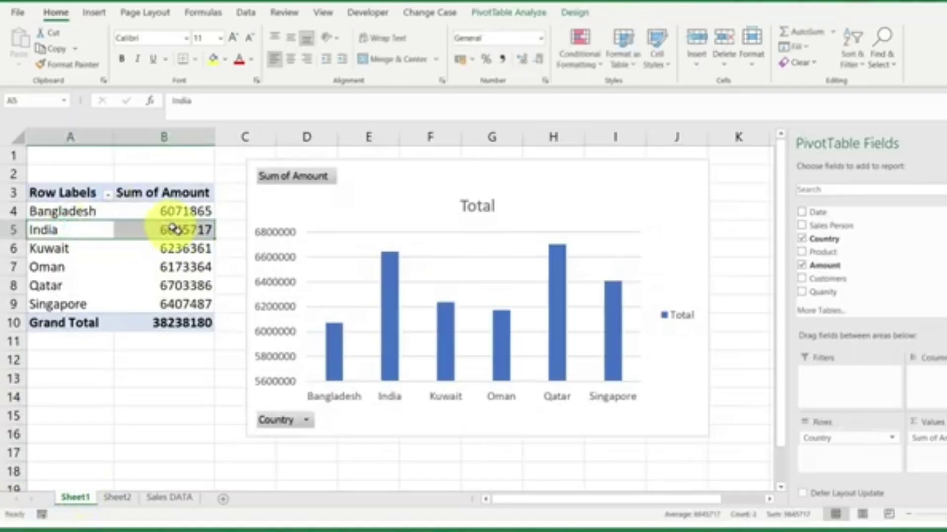
{"action": "left_click", "coordinate": [392, 168]}
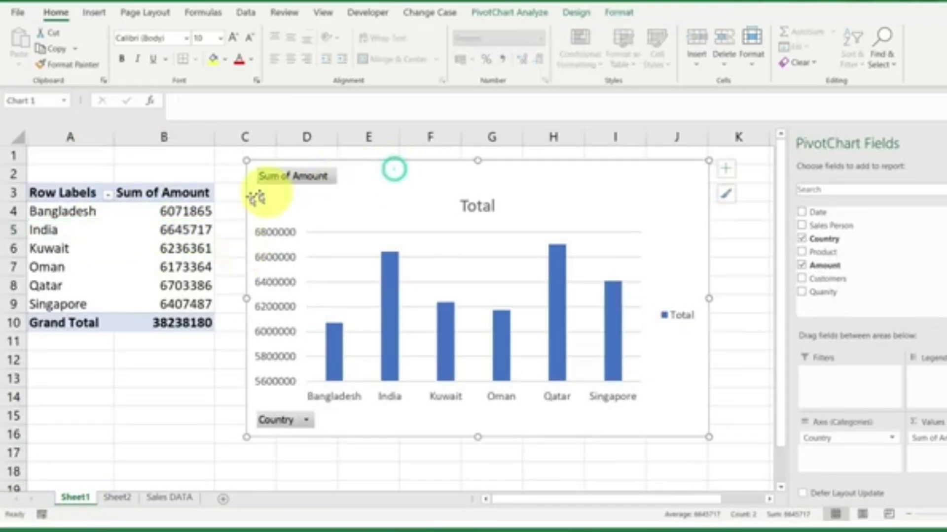
{"action": "left_click", "coordinate": [158, 219]}
{"action": "left_click", "coordinate": [497, 14]}
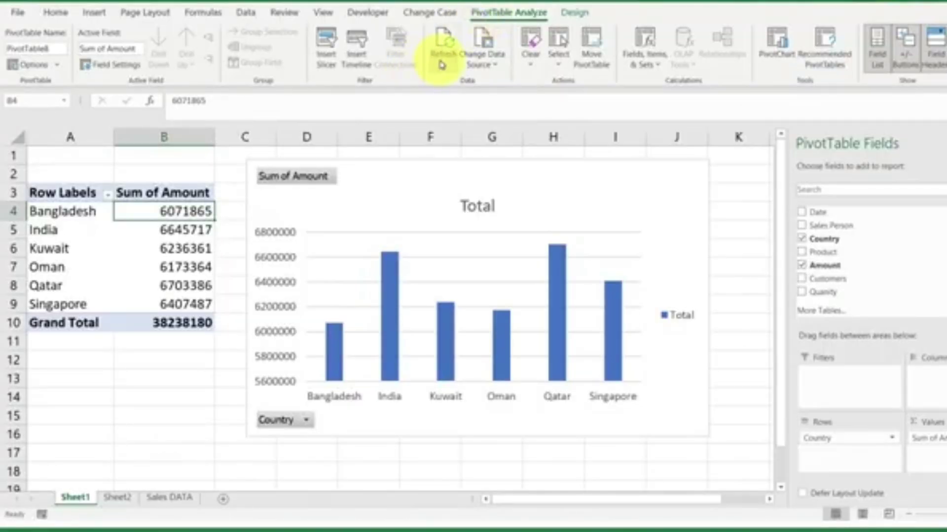
{"action": "left_click", "coordinate": [441, 63]}
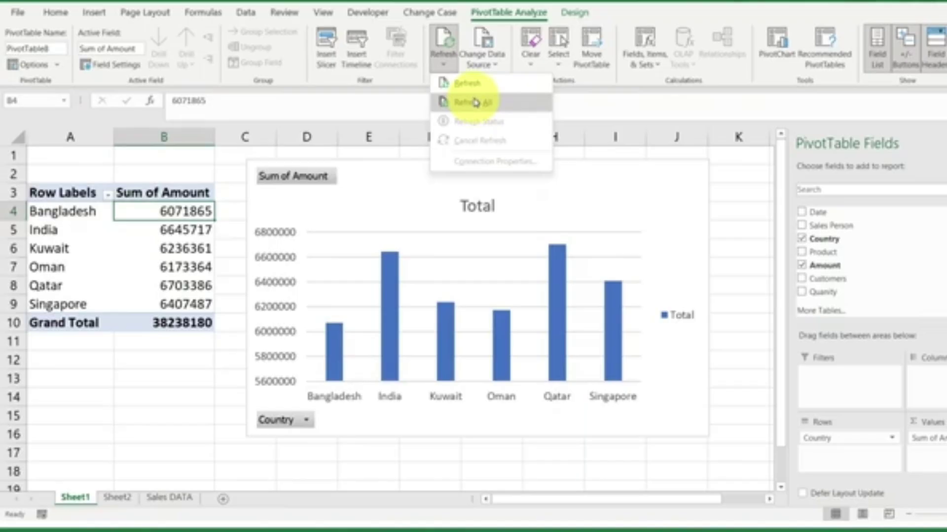
{"action": "left_click", "coordinate": [475, 103]}
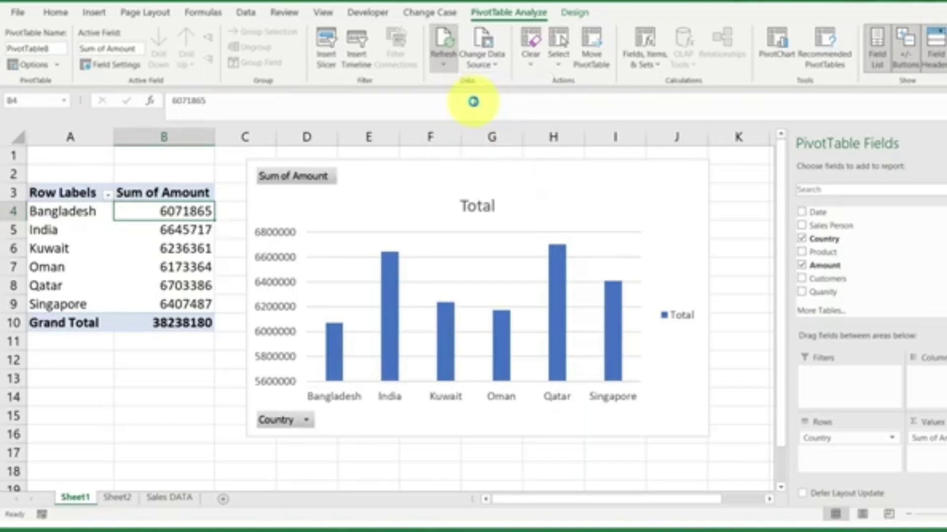
{"action": "left_click", "coordinate": [149, 223]}
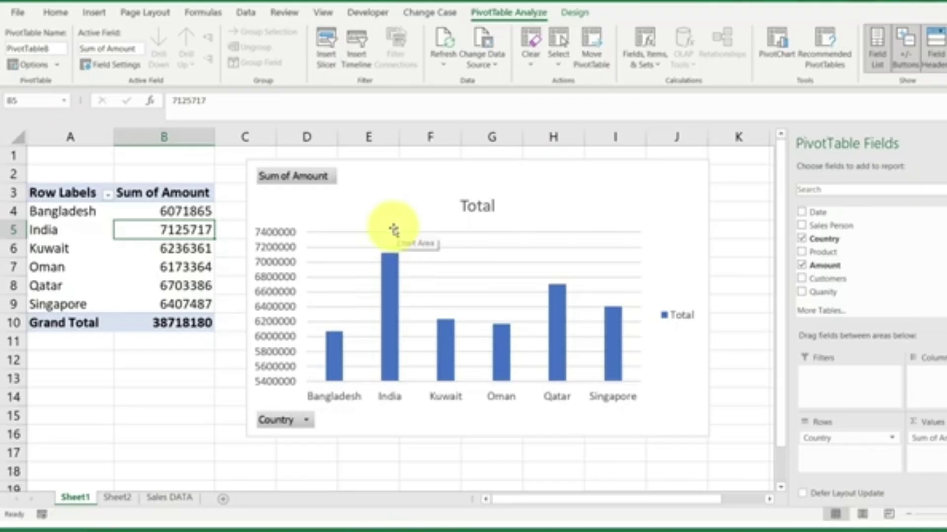
- Set the Amount in cell E7 of the Sales DATA sheet to 2500
{"action": "left_click", "coordinate": [170, 497]}
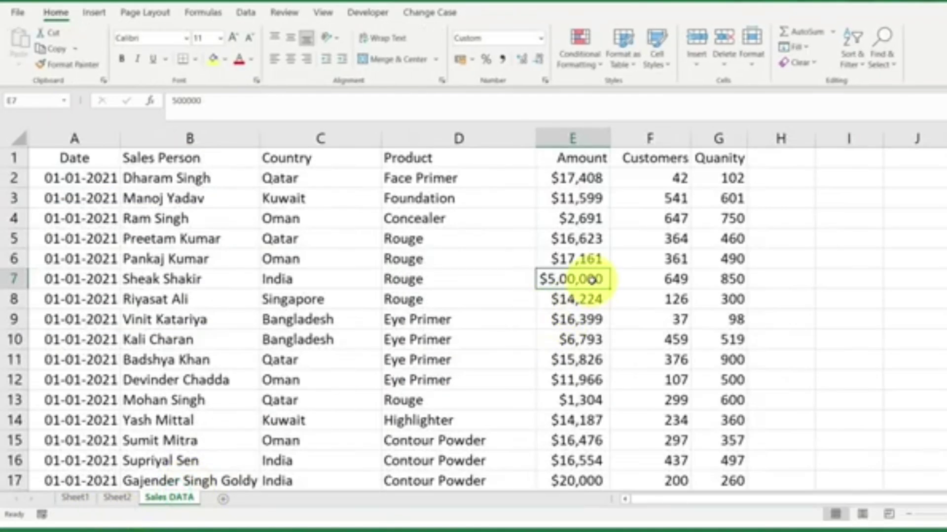
{"action": "type", "text": "2500"}
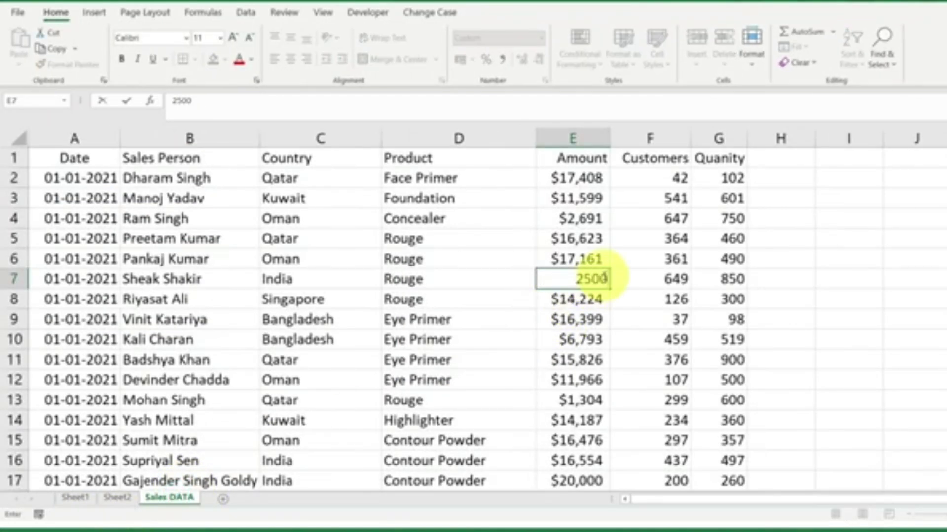
{"action": "key", "text": "Return"}
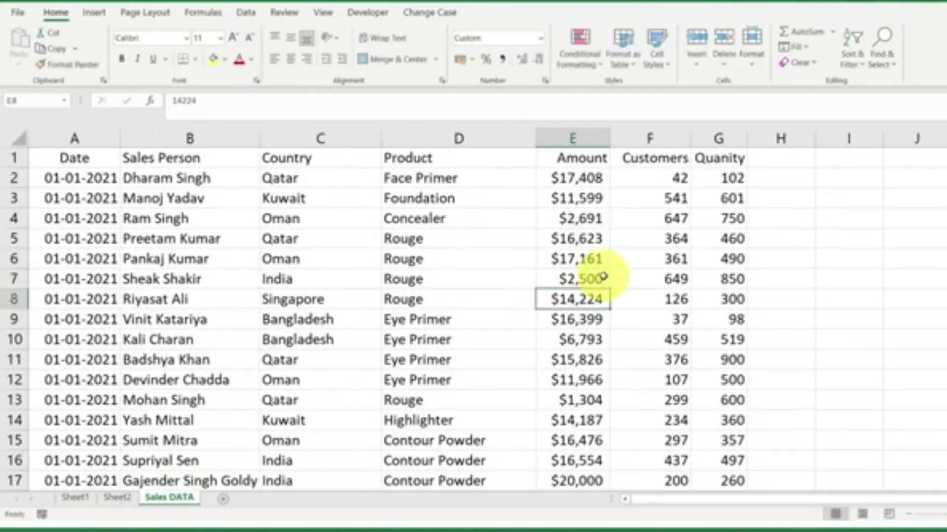
- Refresh the country PivotTable on Sheet1 so it and its chart use the edited sales data
{"action": "left_click", "coordinate": [75, 498]}
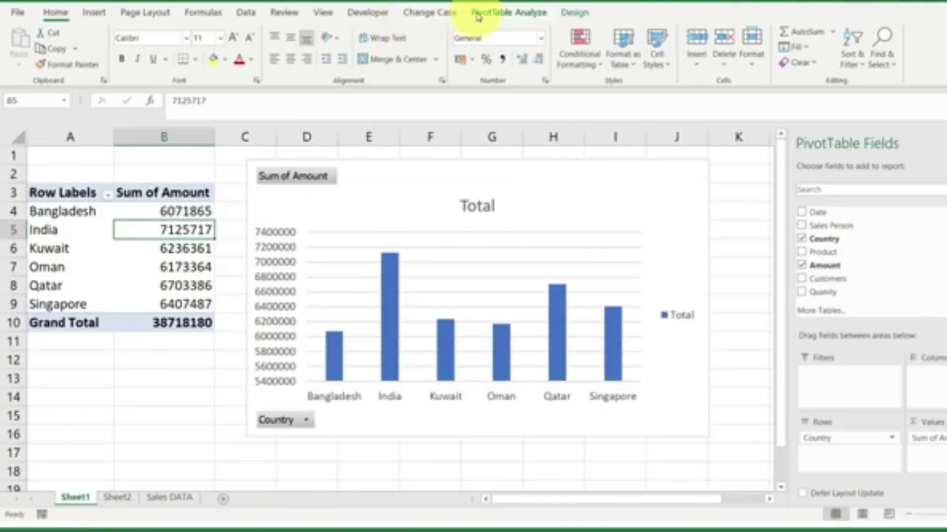
{"action": "left_click", "coordinate": [508, 12]}
{"action": "right_click", "coordinate": [143, 250]}
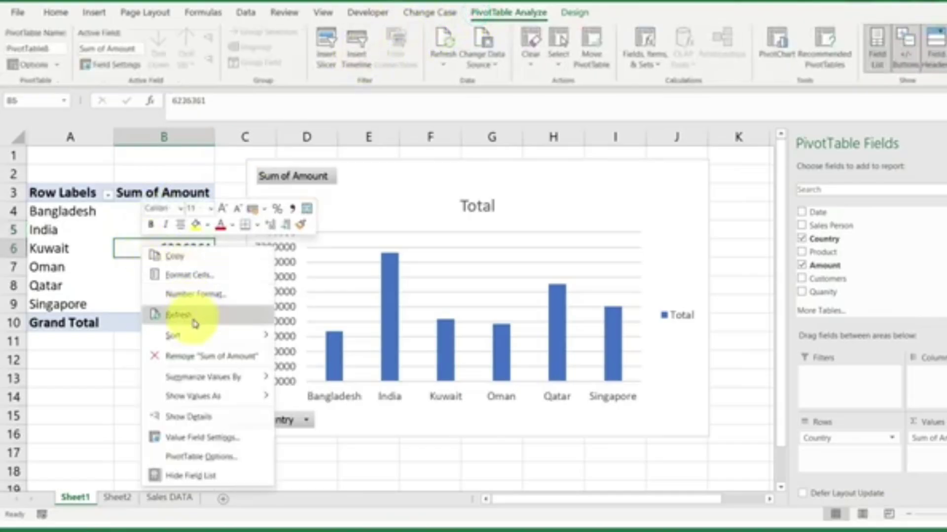
{"action": "left_click", "coordinate": [194, 320]}
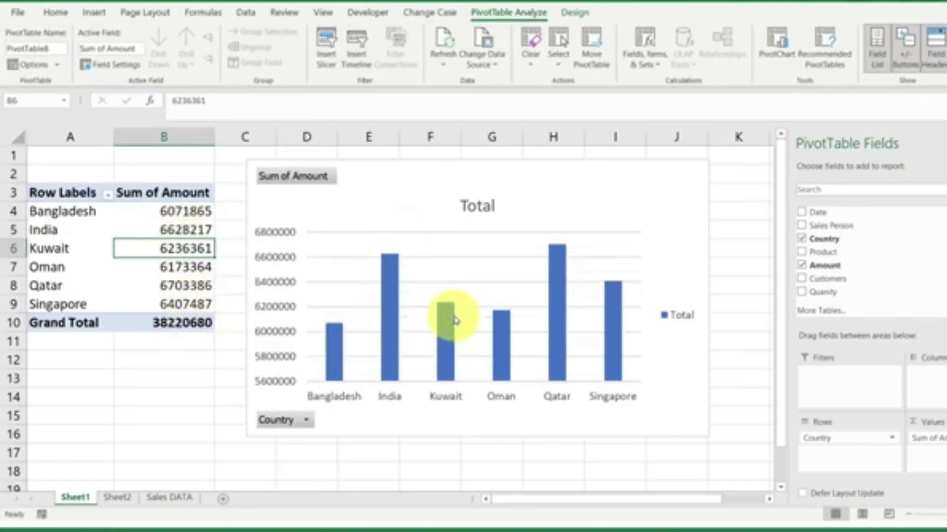
{"action": "mouse_move", "coordinate": [455, 320]}
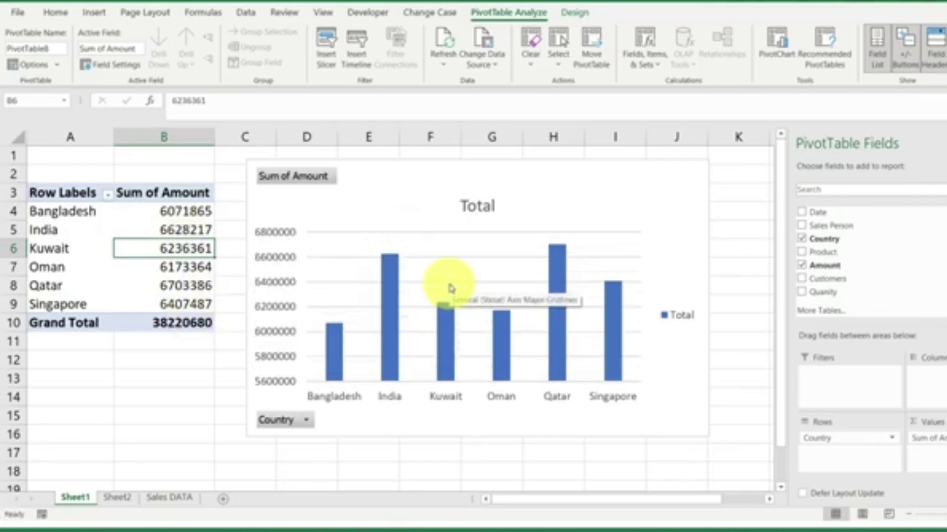